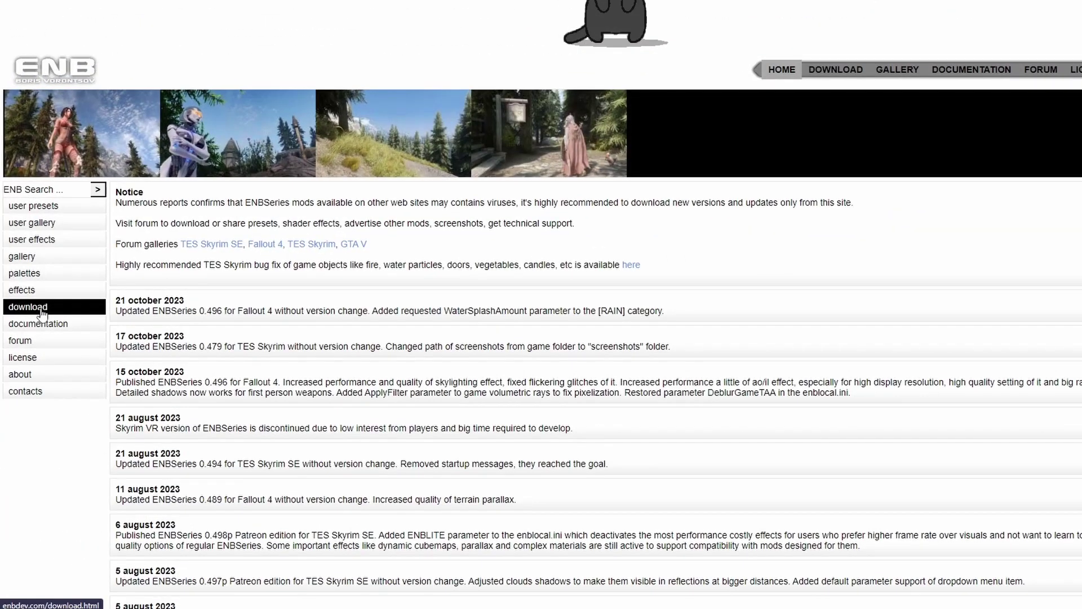
# Open the ENBSeries download page for The Elder Scrolls V Skyrim SE version 0.494.
pyautogui.click(42, 312)
pyautogui.scroll(-10, 156, 394)
pyautogui.click(155, 405)
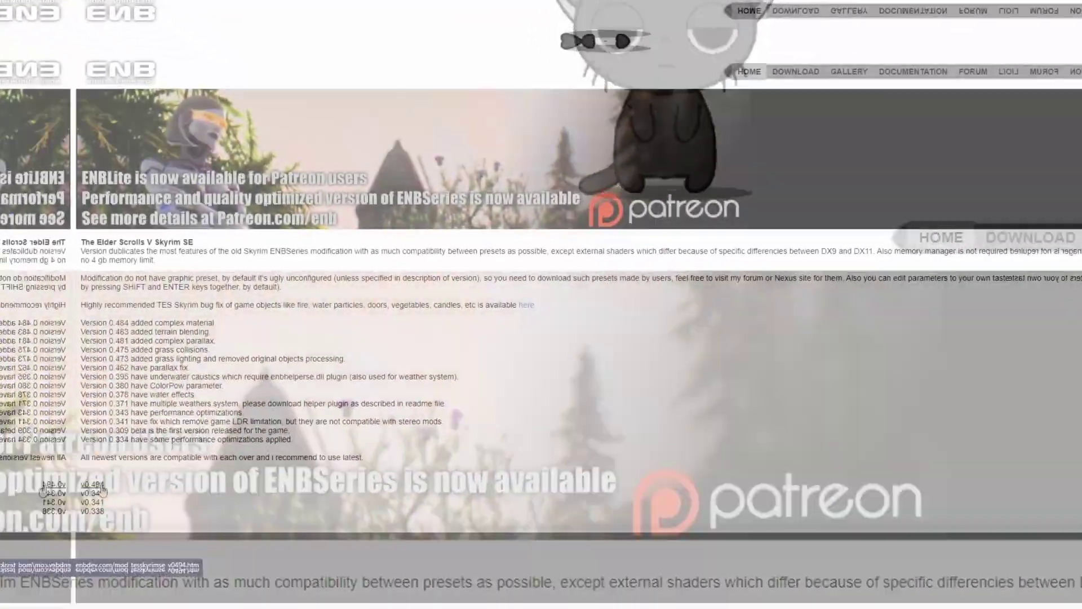
pyautogui.click(22, 513)
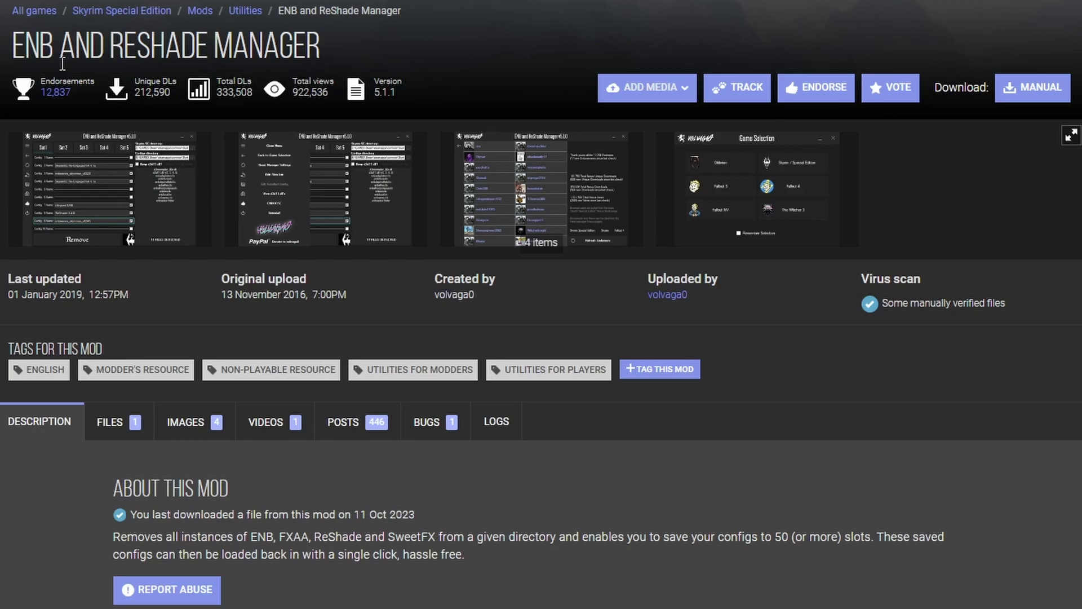
# Open the ENB and ReShade Manager files, and start the manual download of Re-Engaged ENB for Obsidian V9.4a.
pyautogui.click(124, 434)
pyautogui.scroll(-5, 126, 431)
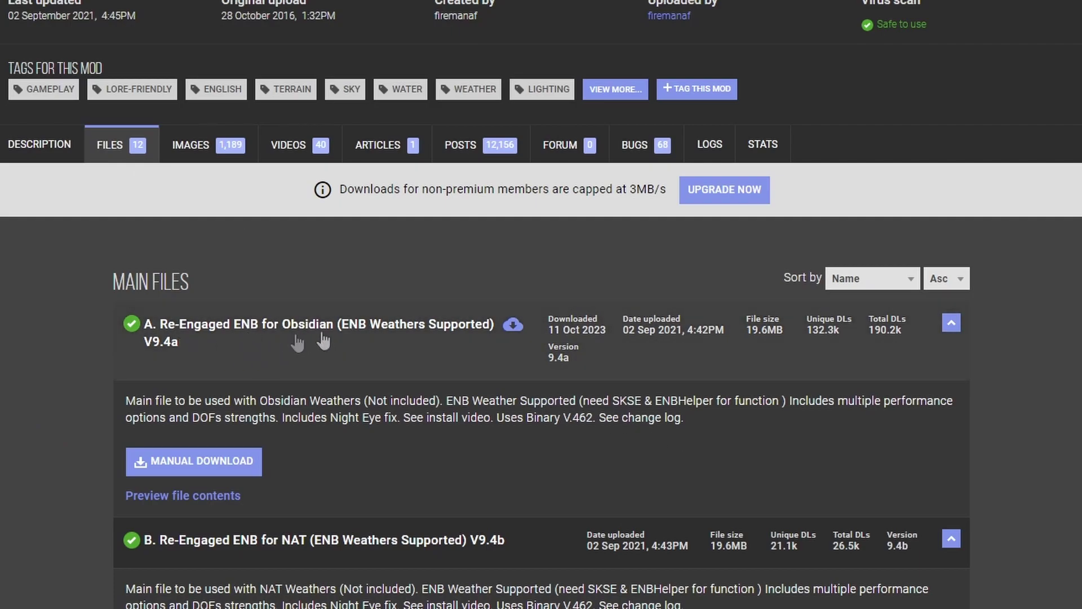
pyautogui.click(194, 461)
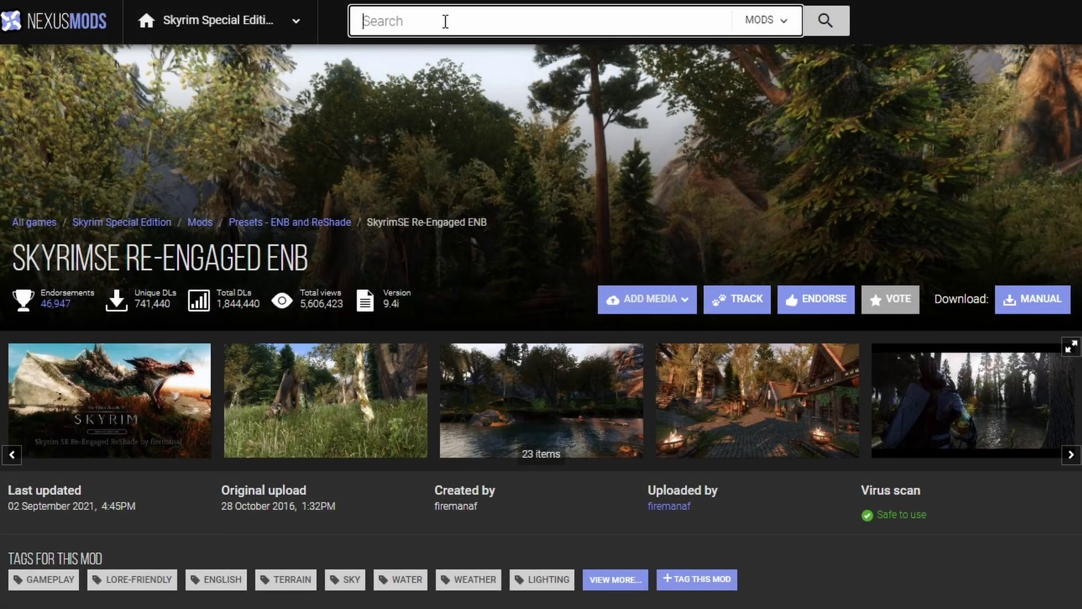
# Search the mods for "obsidian", download Obsidian Weathers 1.07a with the slow option, and select it in the mod manager.
pyautogui.write('obsidi')
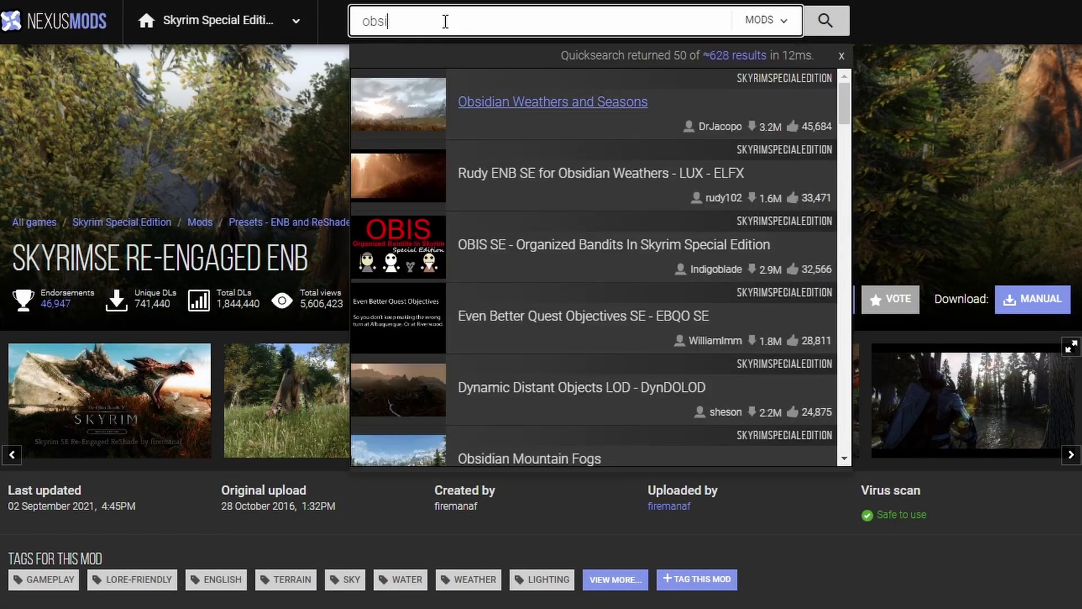
pyautogui.write('an')
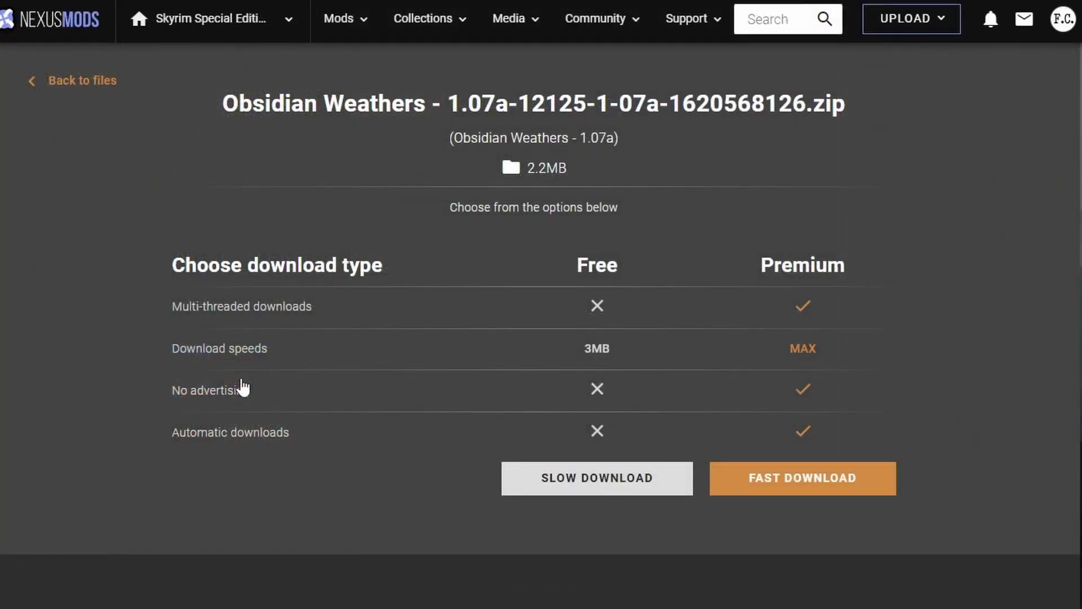
pyautogui.click(586, 482)
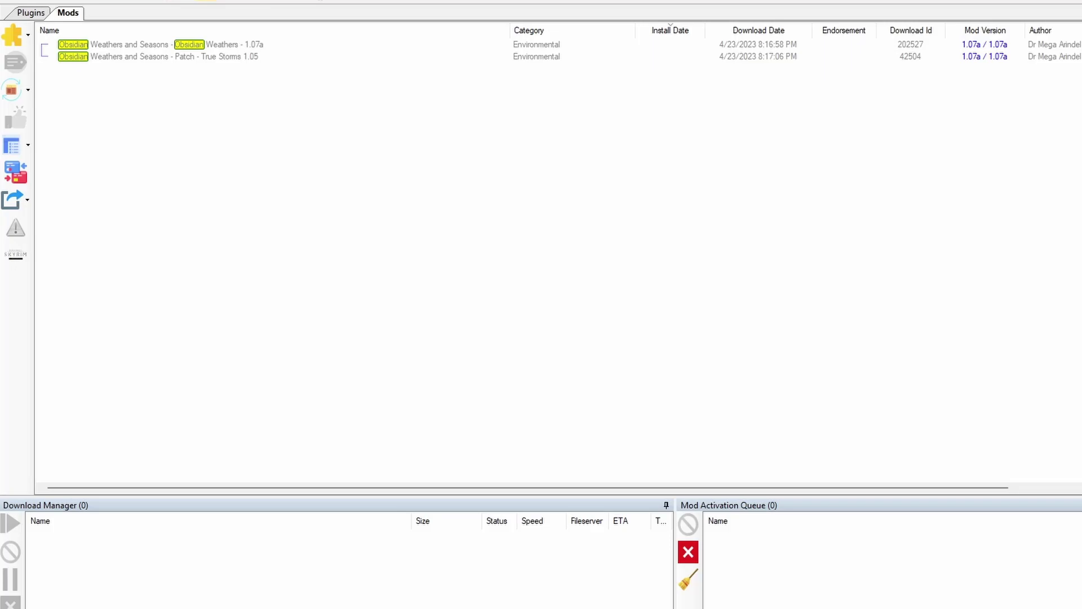
pyautogui.click(263, 44)
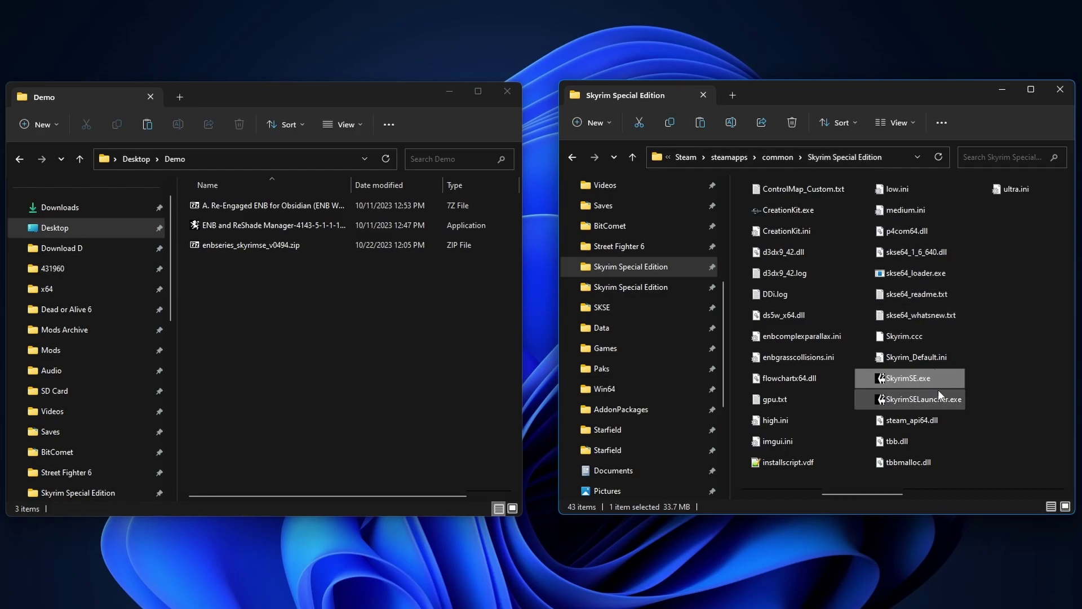
# Move the ENB and ReShade Manager executable from the Demo folder into the Utilities folder of Skyrim Special Edition.
pyautogui.moveTo(942, 380)
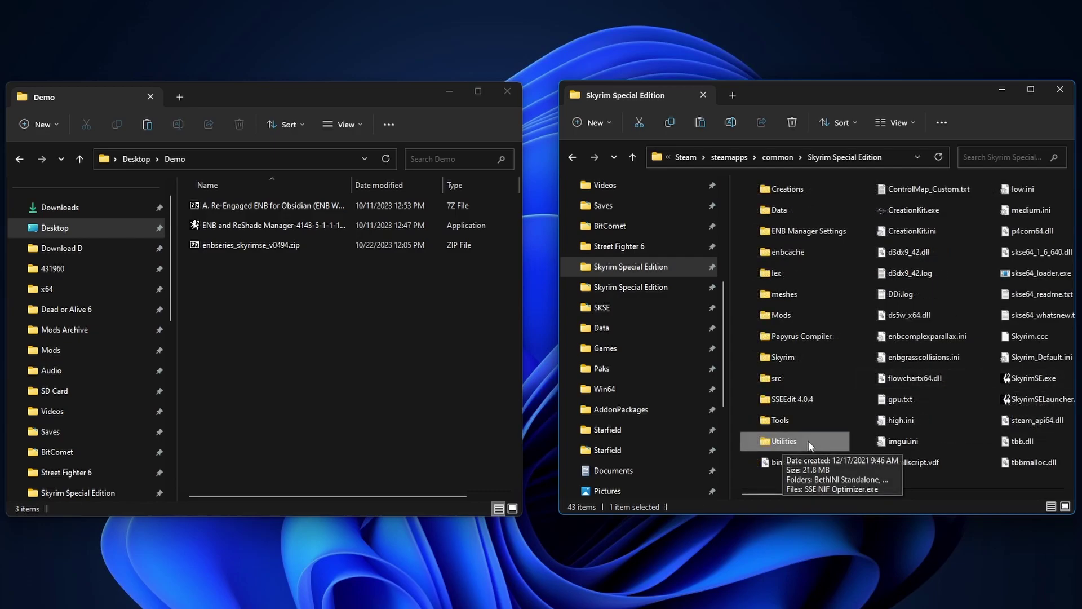
pyautogui.doubleClick(809, 441)
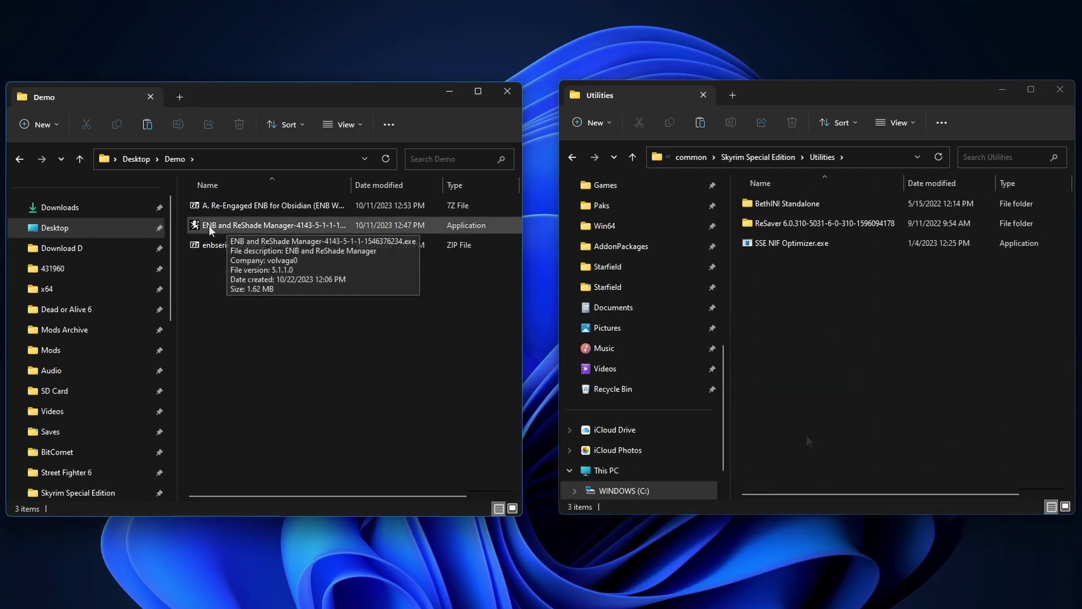
pyautogui.click(208, 225)
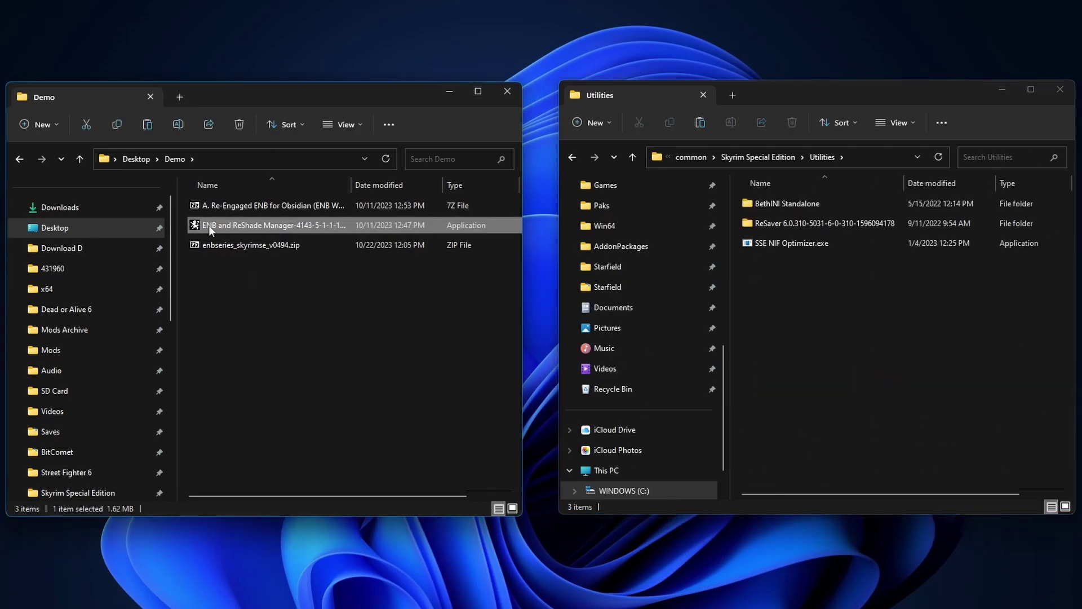
pyautogui.moveTo(209, 225); pyautogui.dragTo(898, 329)
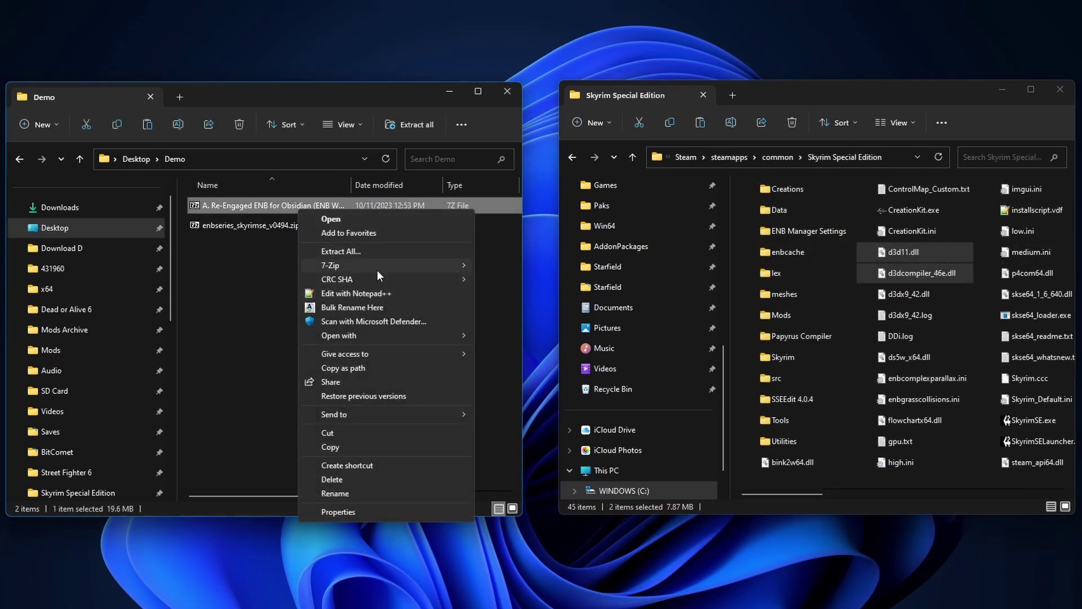
# Extract the Re-Engaged ENB for Obsidian archive into its own folder with 7-Zip and open its V9.4a subfolder.
pyautogui.moveTo(377, 270)
pyautogui.click(590, 323)
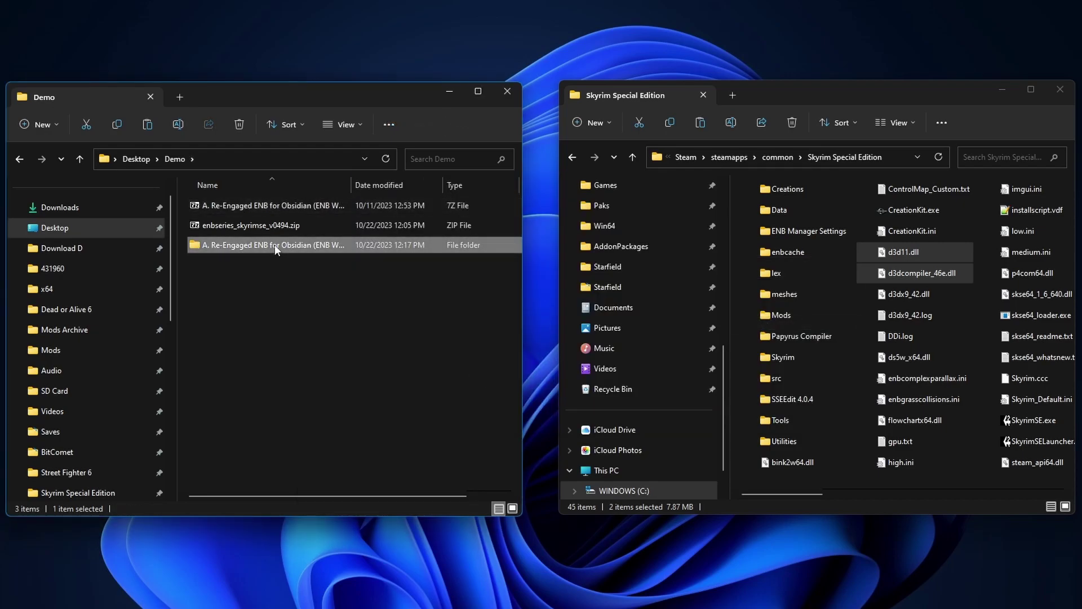
pyautogui.doubleClick(275, 244)
pyautogui.doubleClick(226, 206)
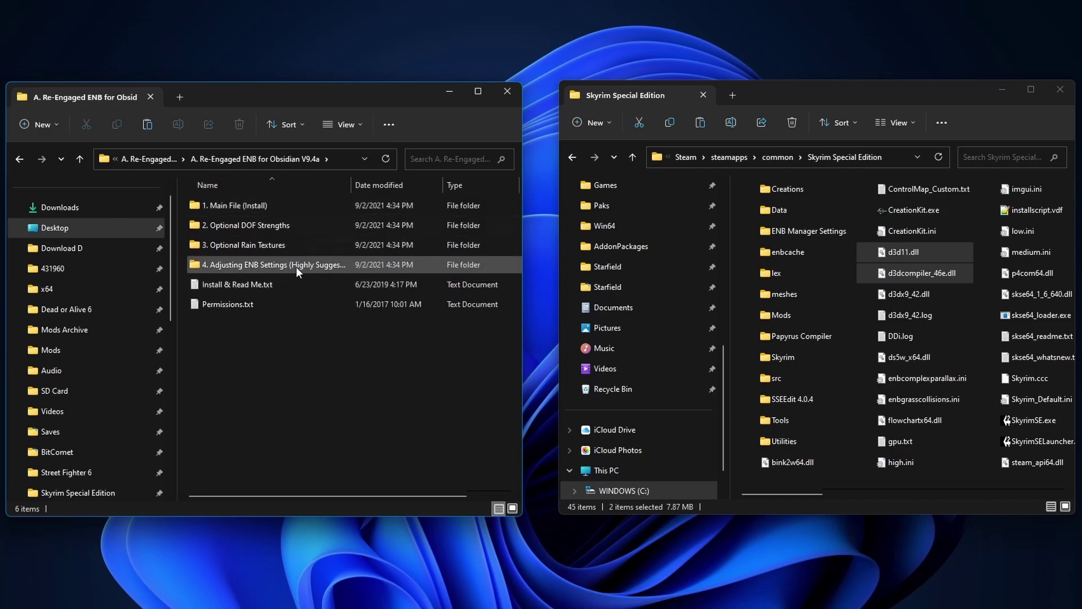
# Copy the enbseries folder from 5. Static DOF inside 2. Optional DOF Strengths.
pyautogui.doubleClick(292, 225)
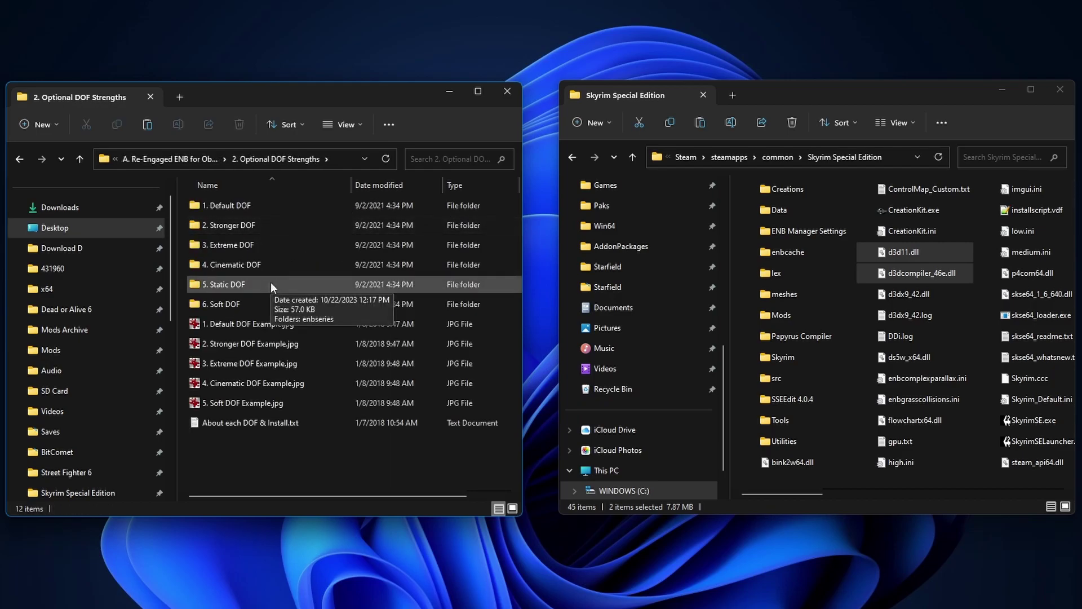
pyautogui.doubleClick(270, 284)
pyautogui.click(220, 207)
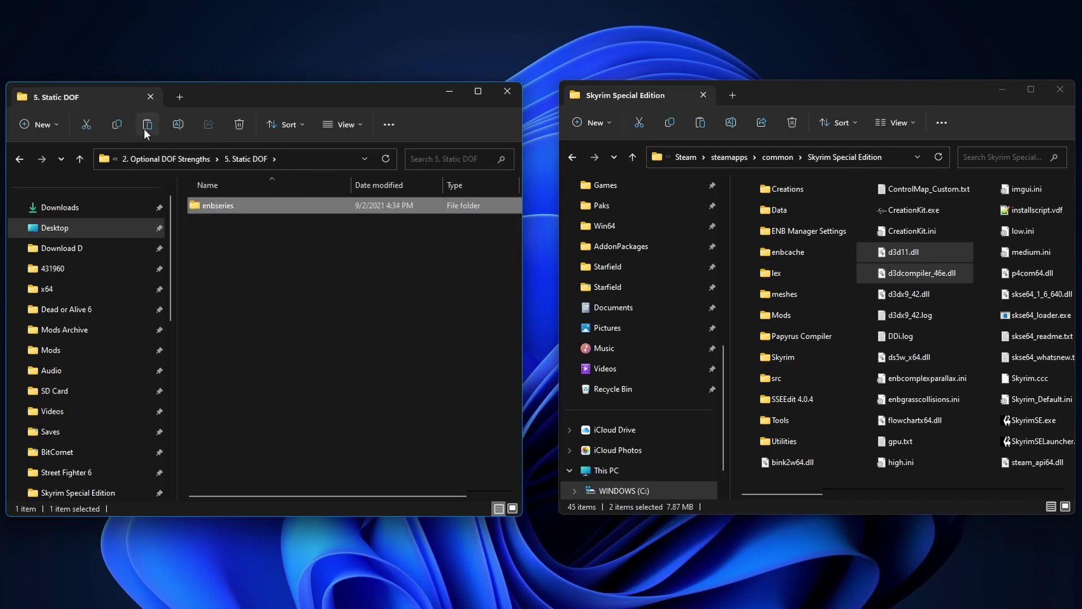
pyautogui.click(114, 125)
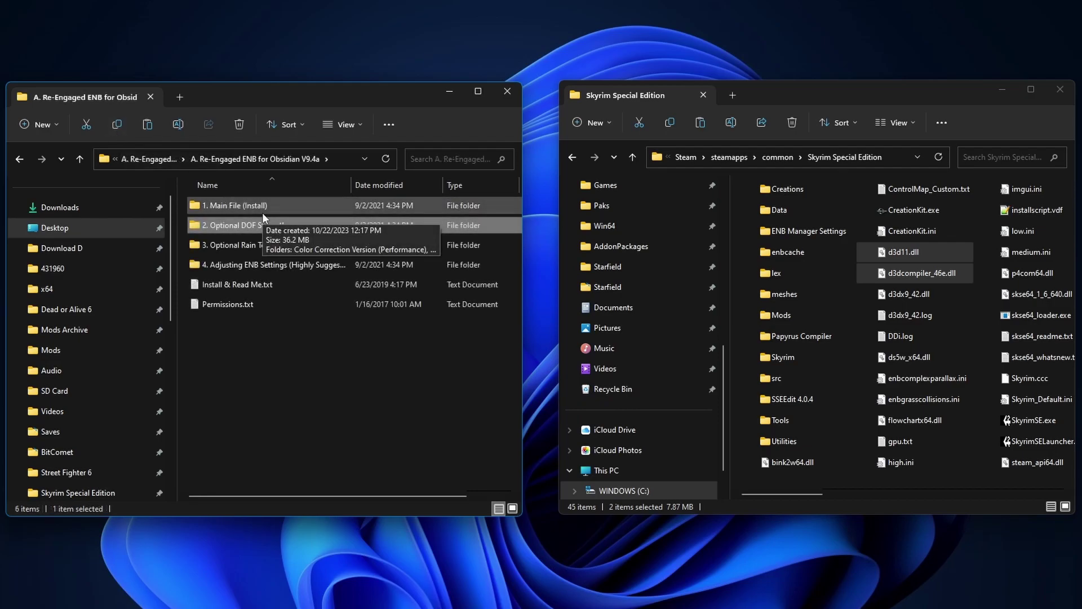
# Paste the Static DOF files into Ultimate Edition Version (Best Image) under 1. Main File (Install), replacing the existing files.
pyautogui.doubleClick(262, 210)
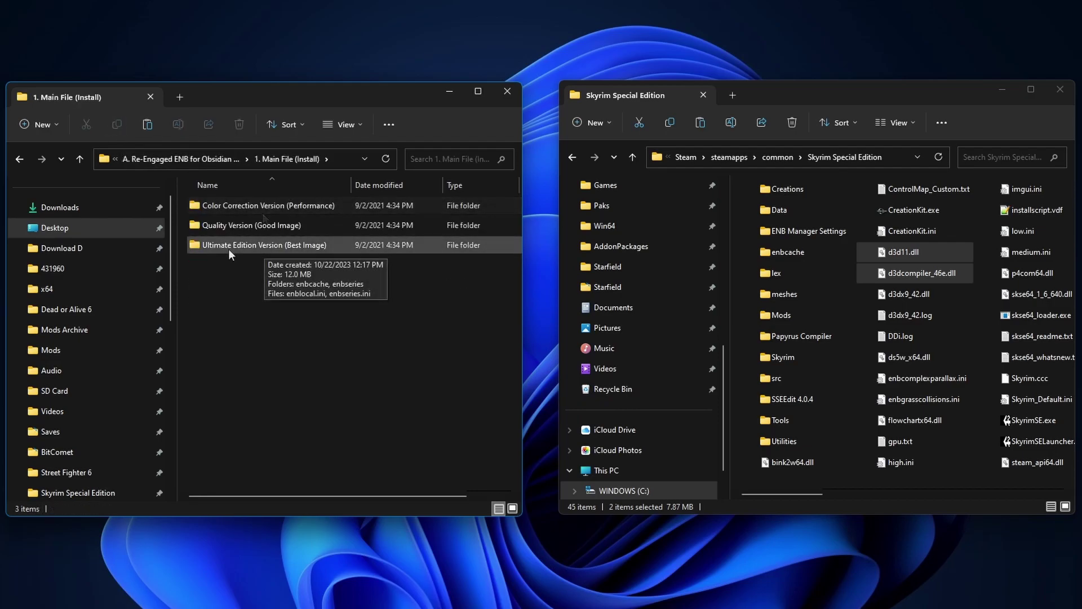
pyautogui.doubleClick(251, 245)
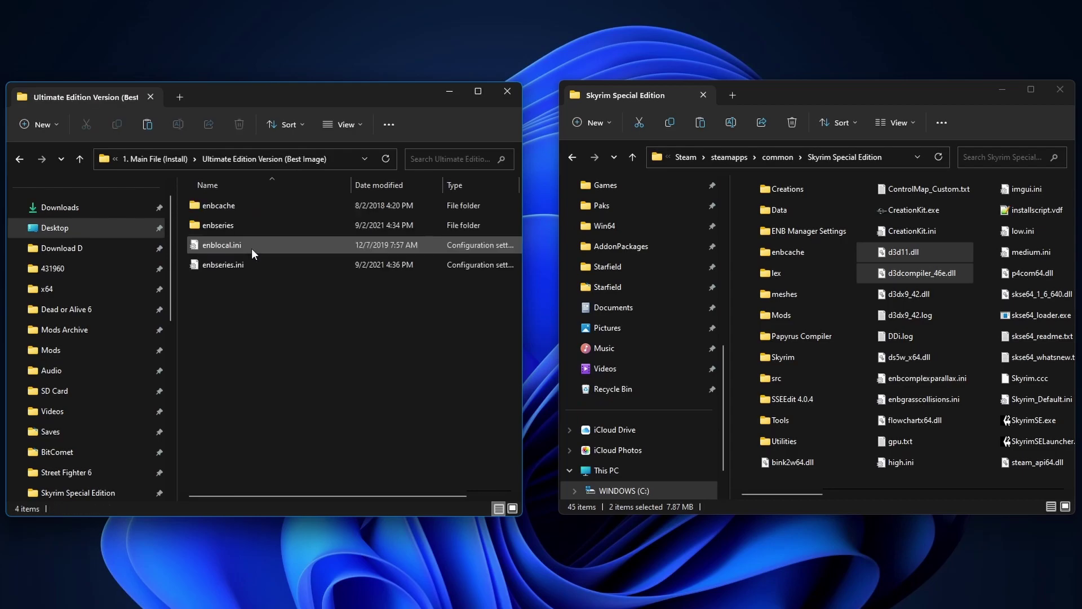
pyautogui.click(147, 125)
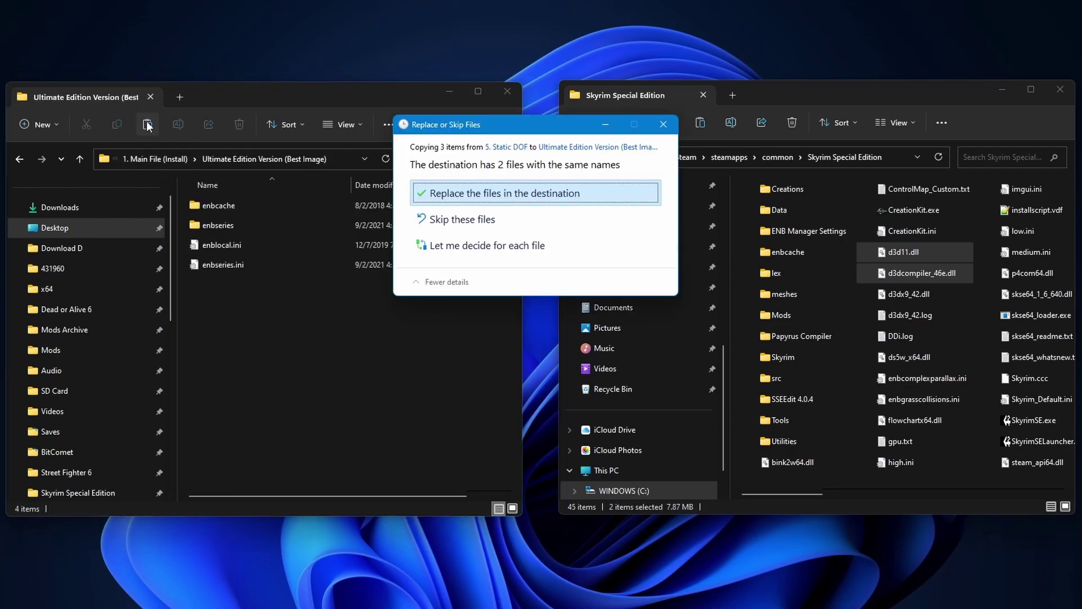
pyautogui.click(525, 194)
# Copy enbraindrops.png from the small folder inside 3. Optional Rain Textures.
pyautogui.hotkey('alt', 'Up')
pyautogui.hotkey('alt', 'Up')
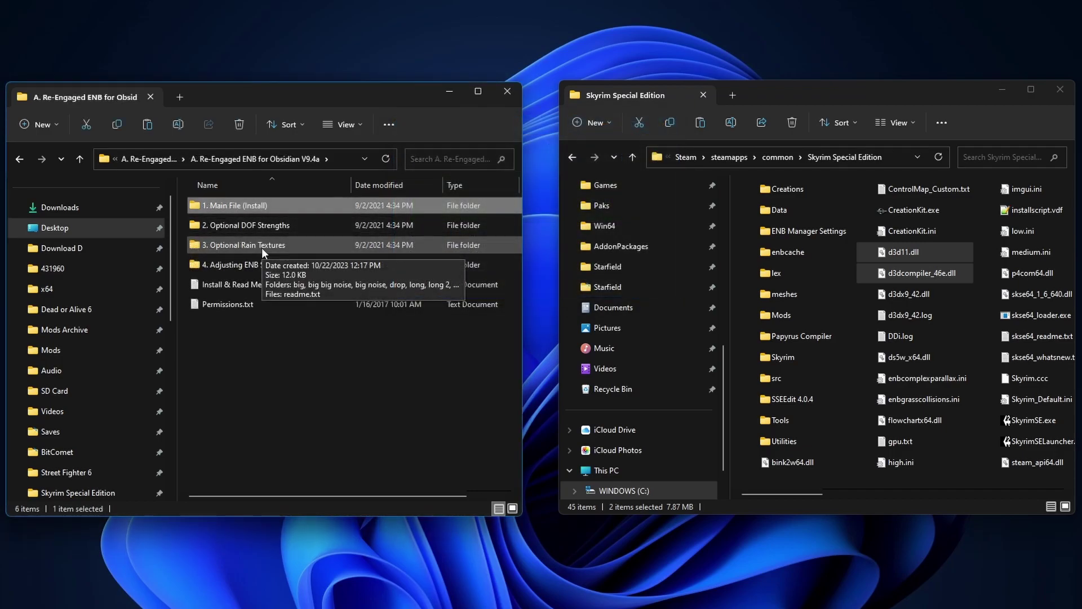
pyautogui.doubleClick(263, 248)
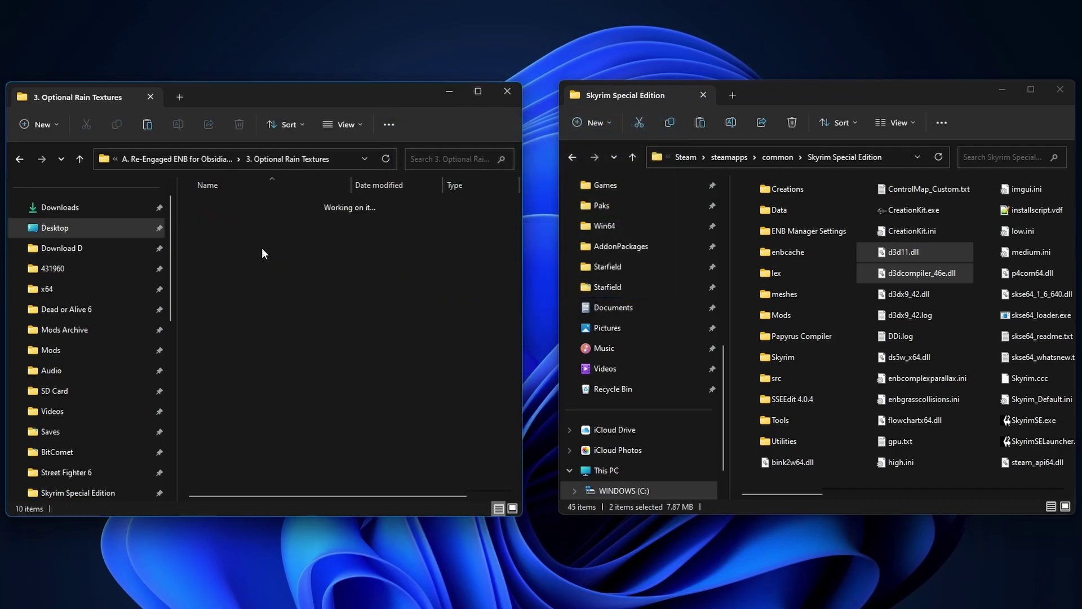
pyautogui.doubleClick(241, 344)
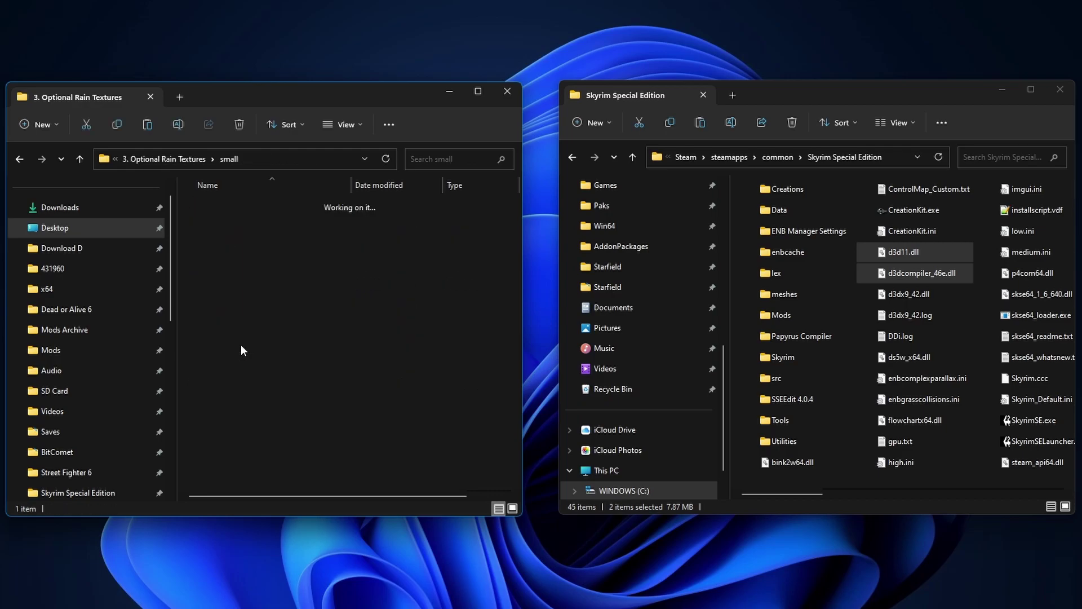
pyautogui.hotkey('ctrl', 'a')
pyautogui.click(120, 126)
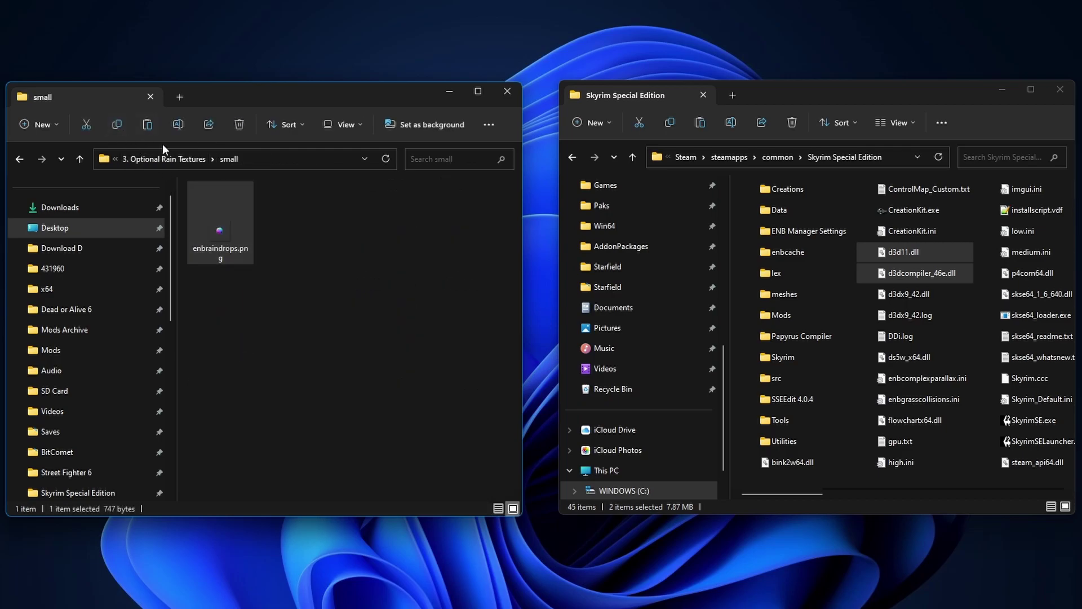
# Paste enbraindrops.png into the enbseries folder of Ultimate Edition Version (Best Image), replacing the existing file, and return to the parent folder.
pyautogui.hotkey('alt', 'Up')
pyautogui.hotkey('alt', 'Up')
pyautogui.doubleClick(259, 211)
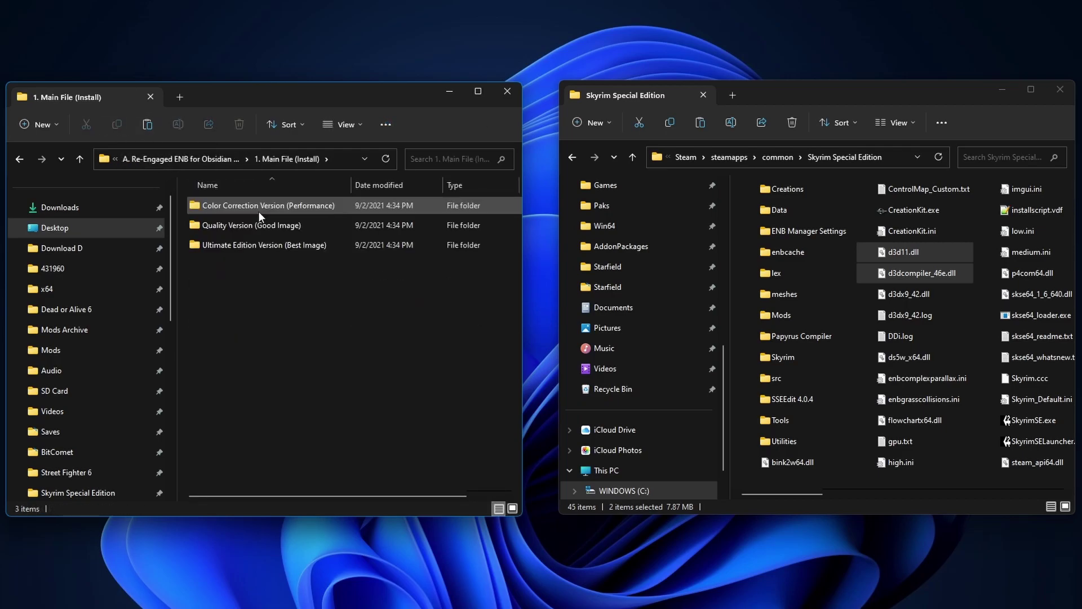
pyautogui.click(270, 249)
pyautogui.doubleClick(270, 248)
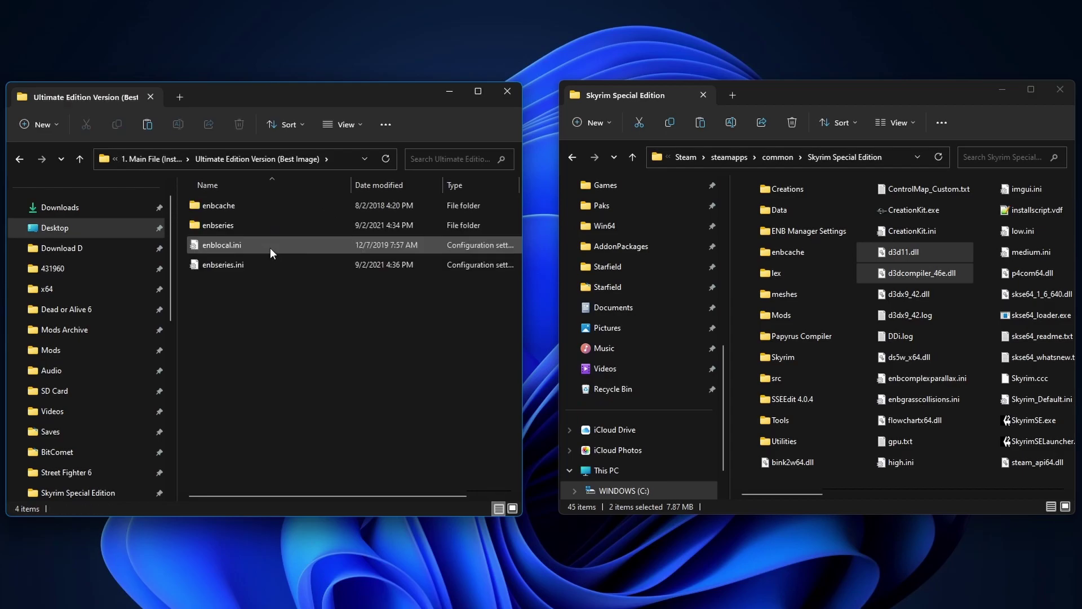
pyautogui.doubleClick(263, 228)
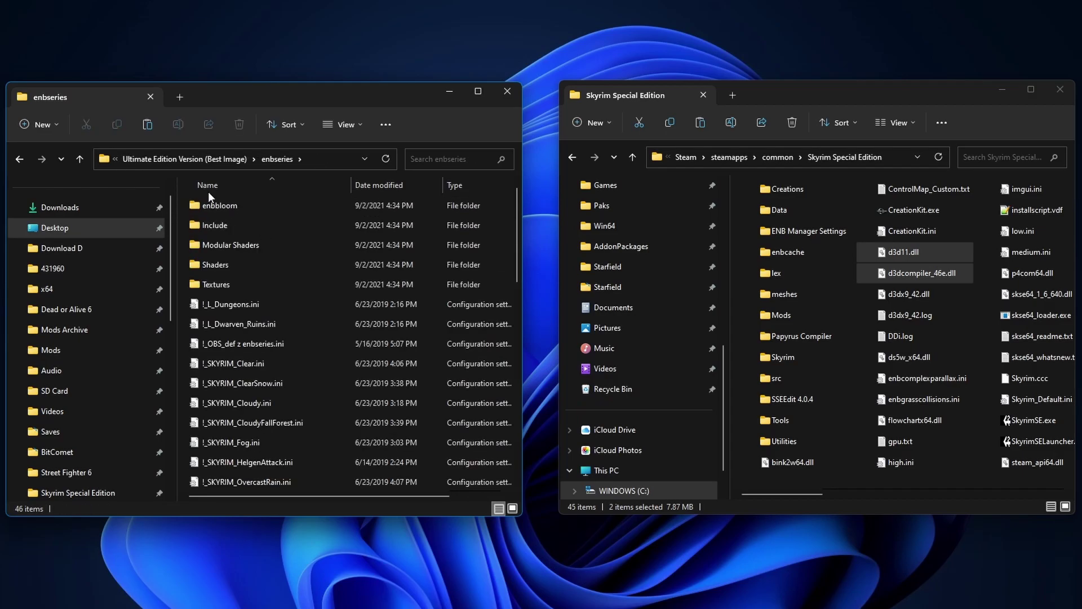
pyautogui.click(148, 125)
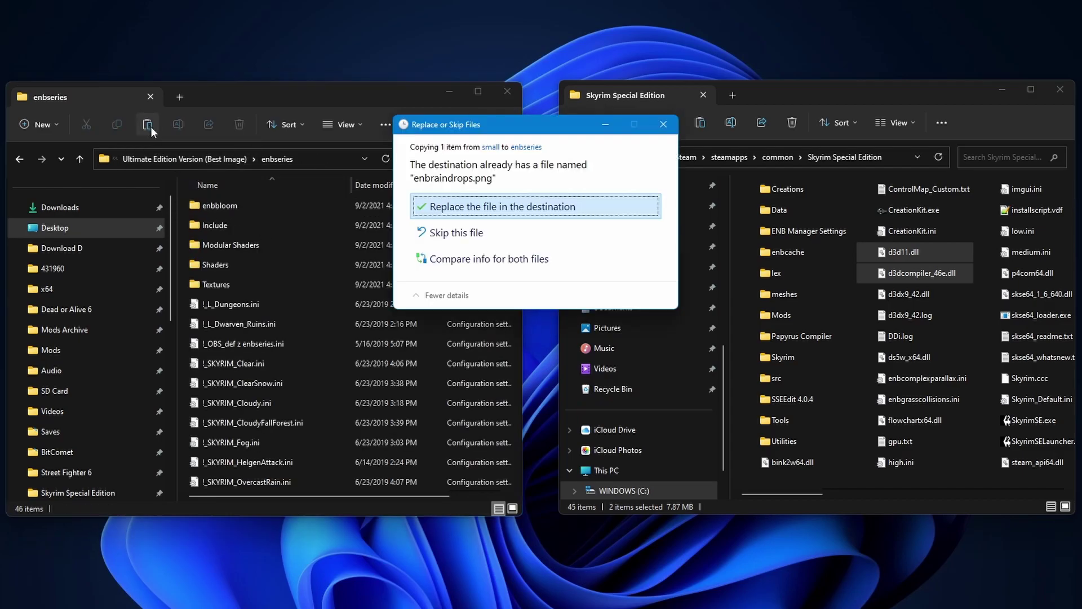
pyautogui.click(538, 206)
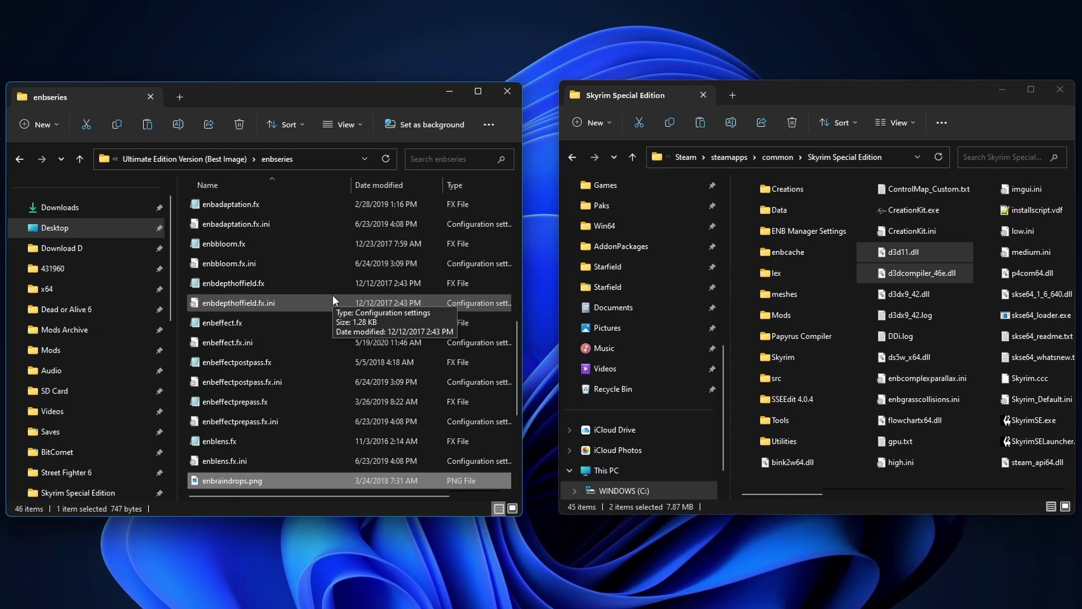
pyautogui.hotkey('alt', 'Up')
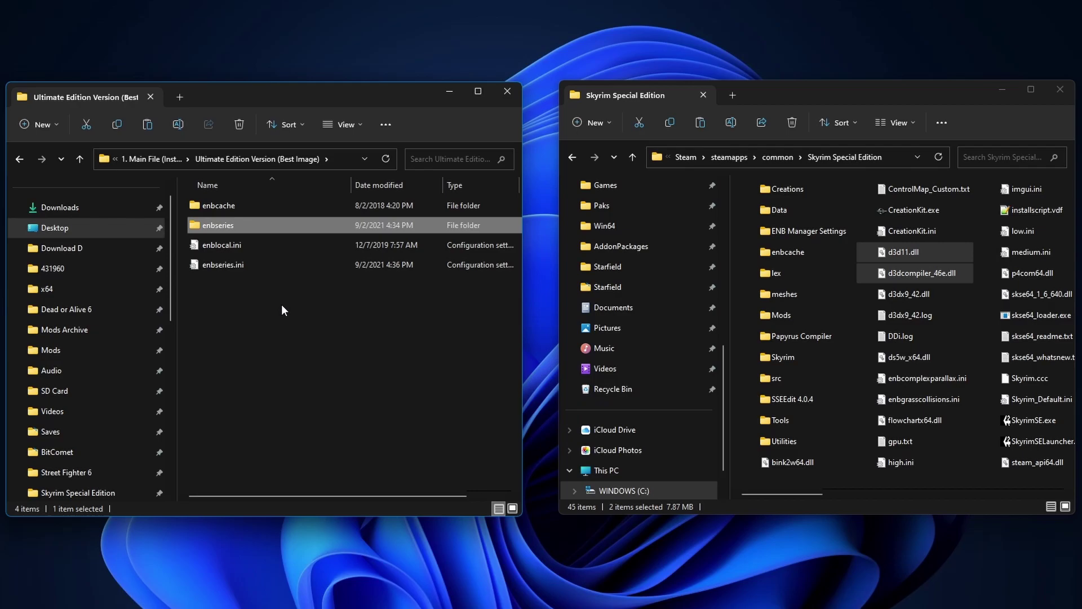
# Launch the ENB and ReShade Manager from the Utilities folder of Skyrim Special Edition.
pyautogui.click(817, 439)
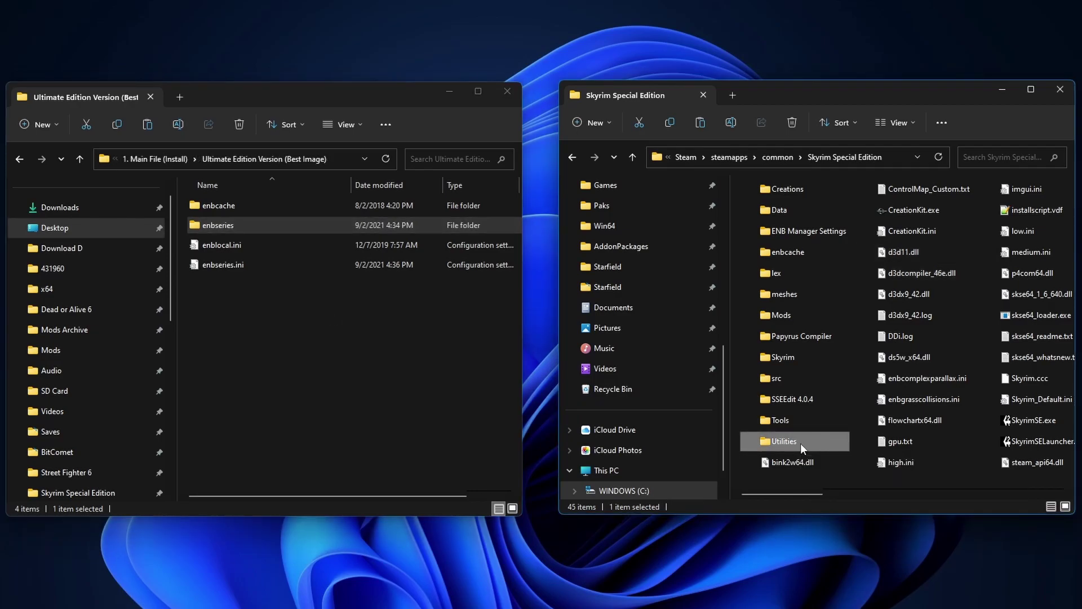
pyautogui.doubleClick(801, 443)
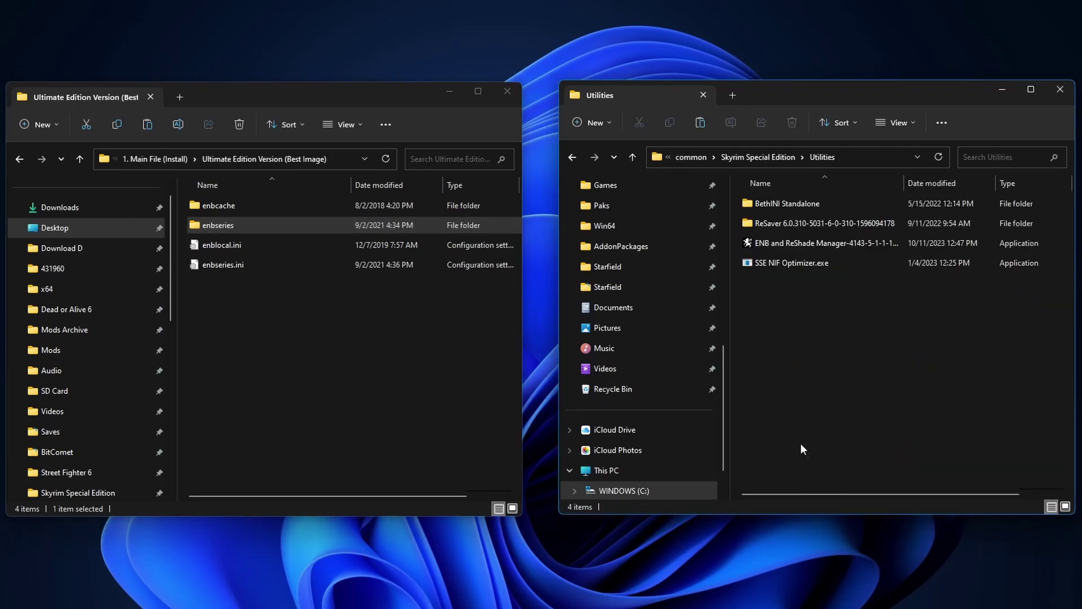
pyautogui.doubleClick(814, 251)
# Enable Remember Selection and choose Skyrim / Special Edition as the game, picking the Special Edition variant.
pyautogui.click(530, 381)
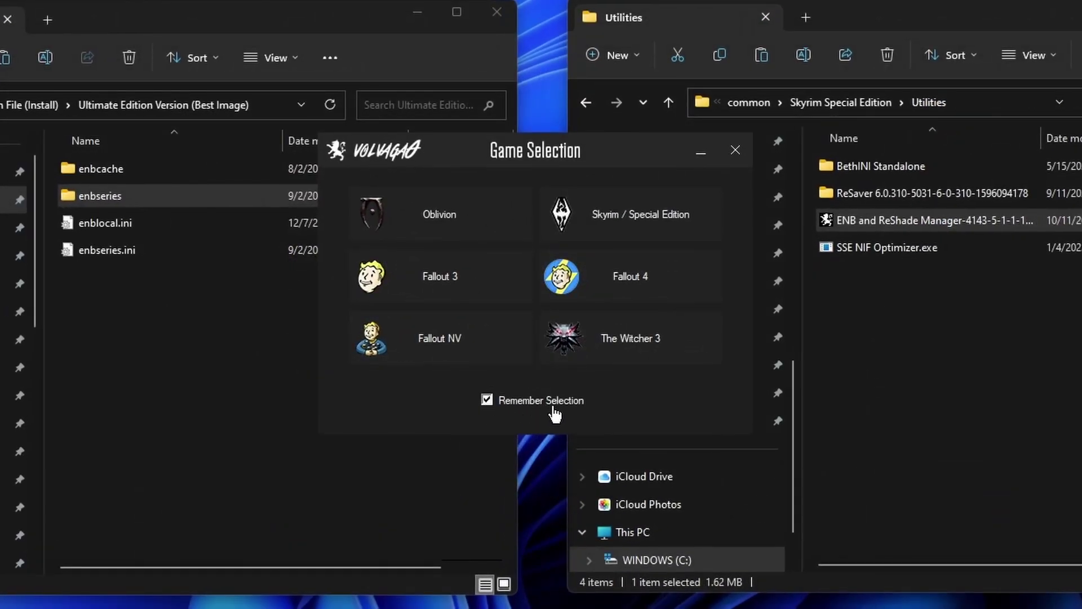
pyautogui.click(665, 223)
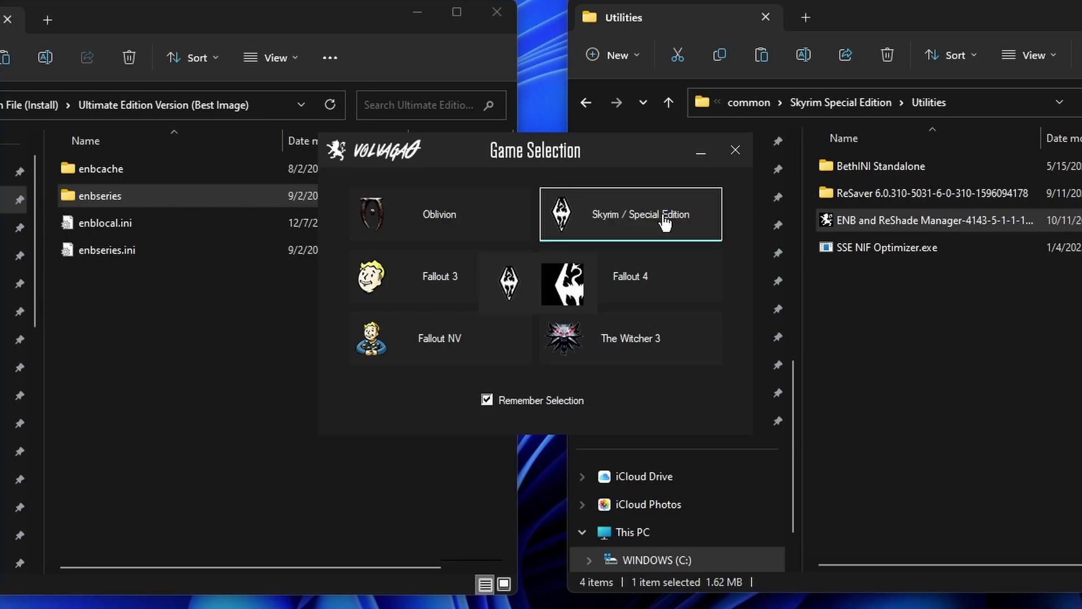
pyautogui.click(563, 300)
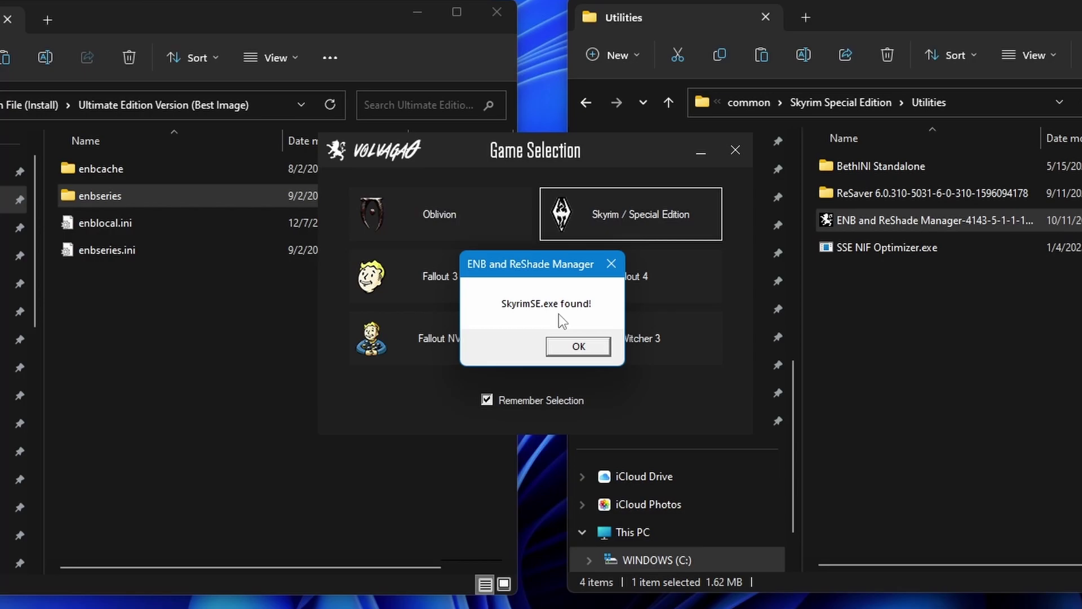
# Set the ENB Manager Settings folder inside Skyrim Special Edition, under Steam's steamapps/common, as the save location for the configurations.
pyautogui.press('Return')
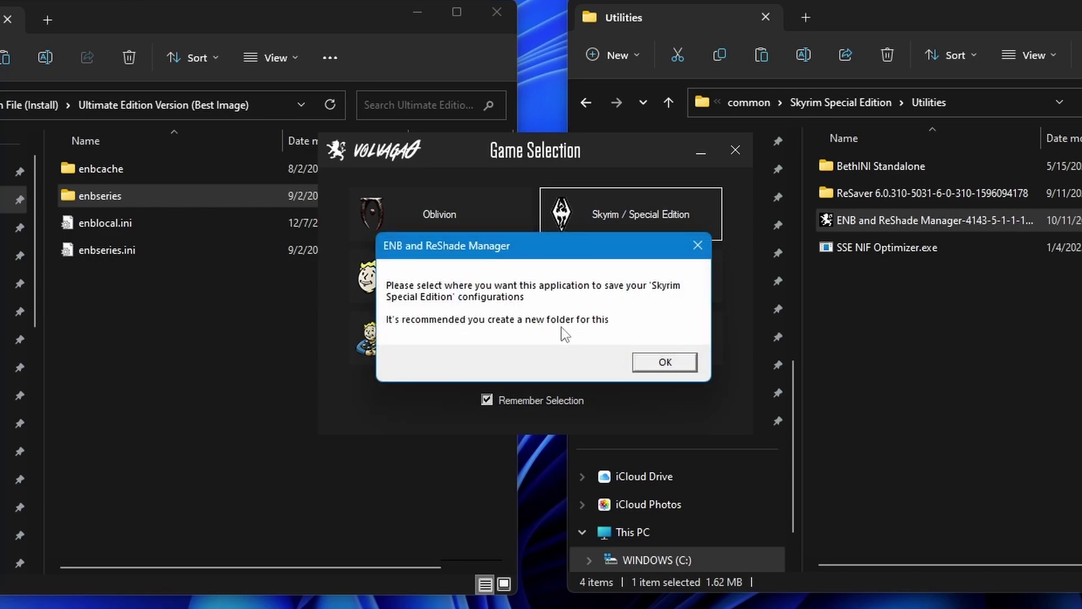
pyautogui.click(669, 361)
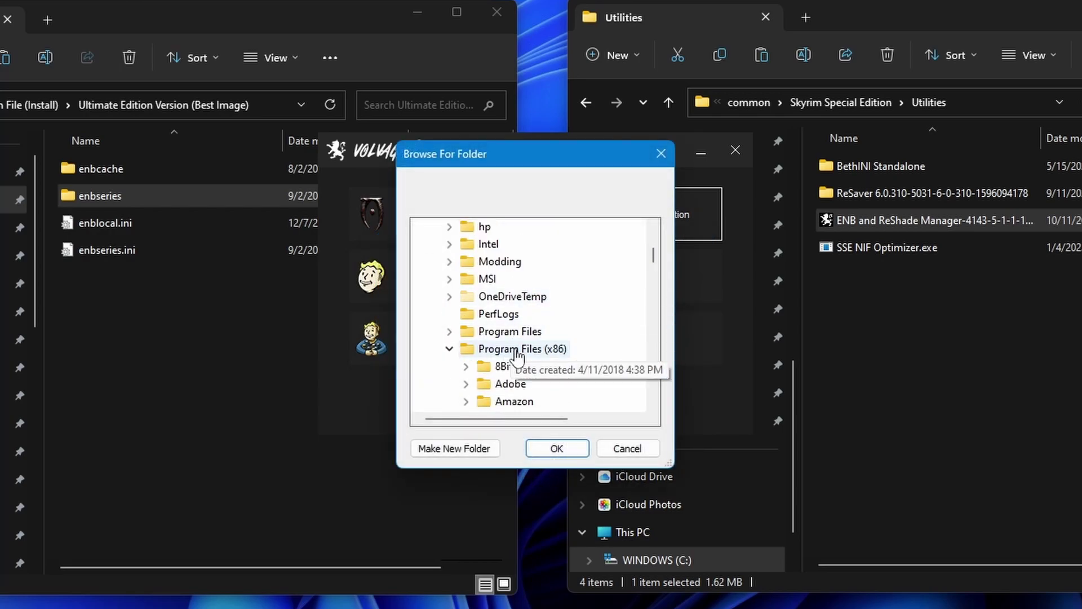
pyautogui.scroll(-10, 517, 355)
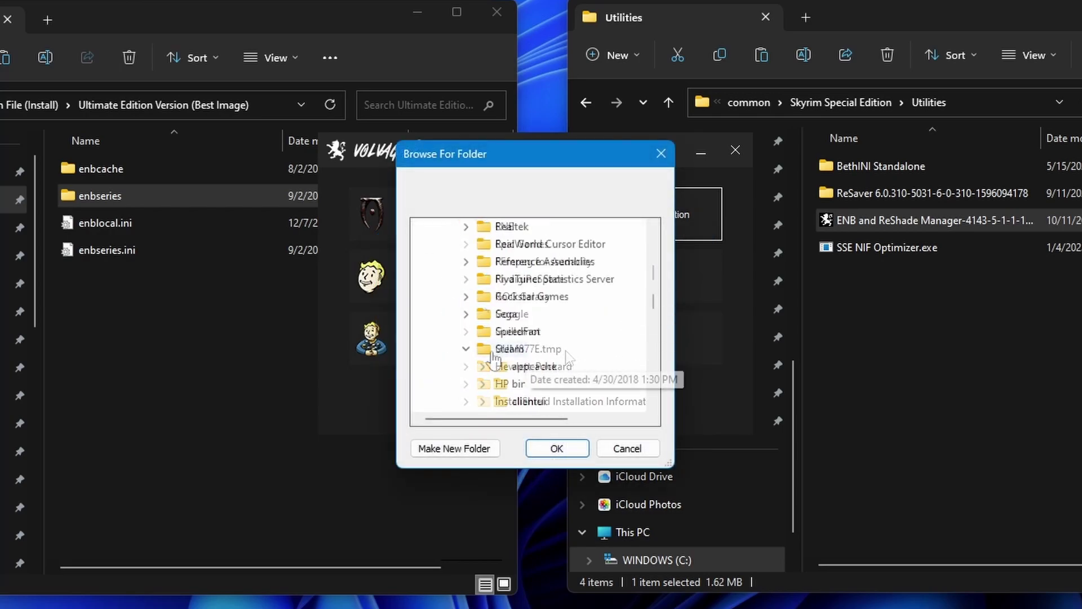
pyautogui.scroll(-5, 518, 355)
pyautogui.click(537, 278)
pyautogui.click(550, 296)
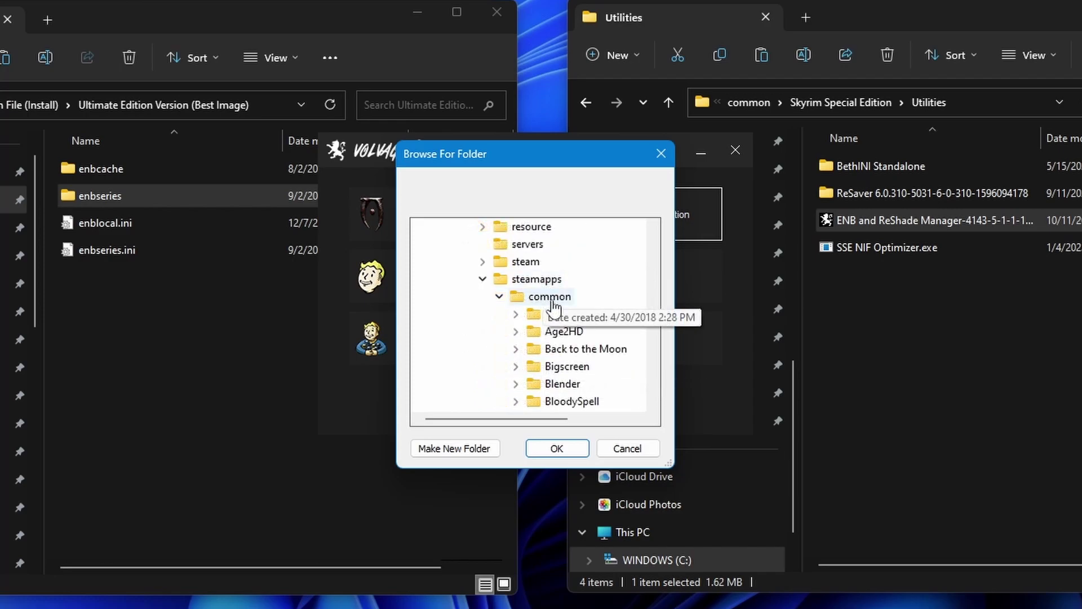
pyautogui.scroll(-15, 558, 298)
pyautogui.doubleClick(580, 248)
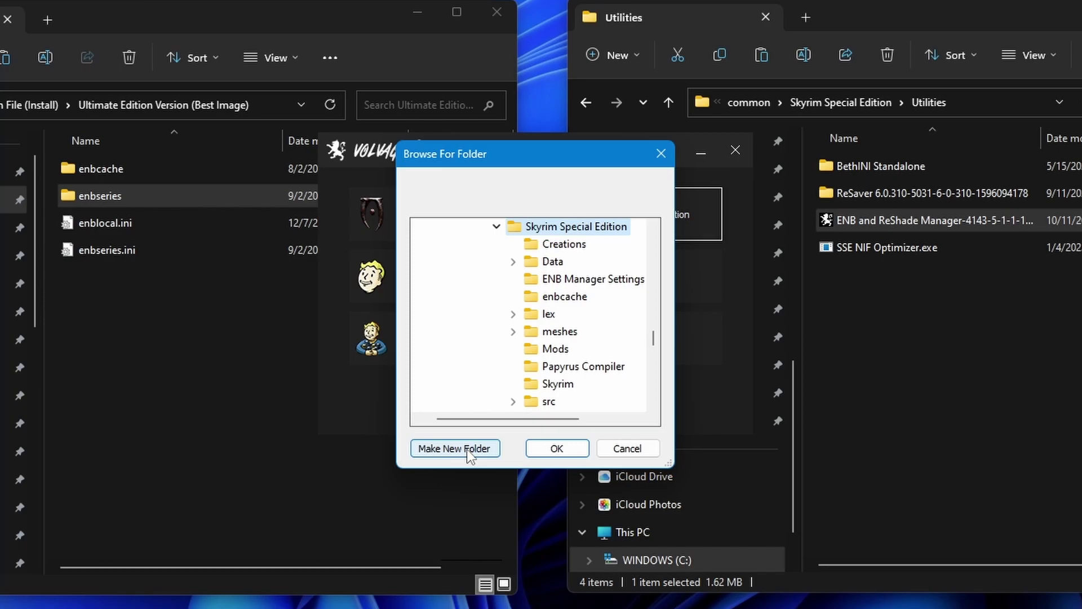
pyautogui.click(608, 282)
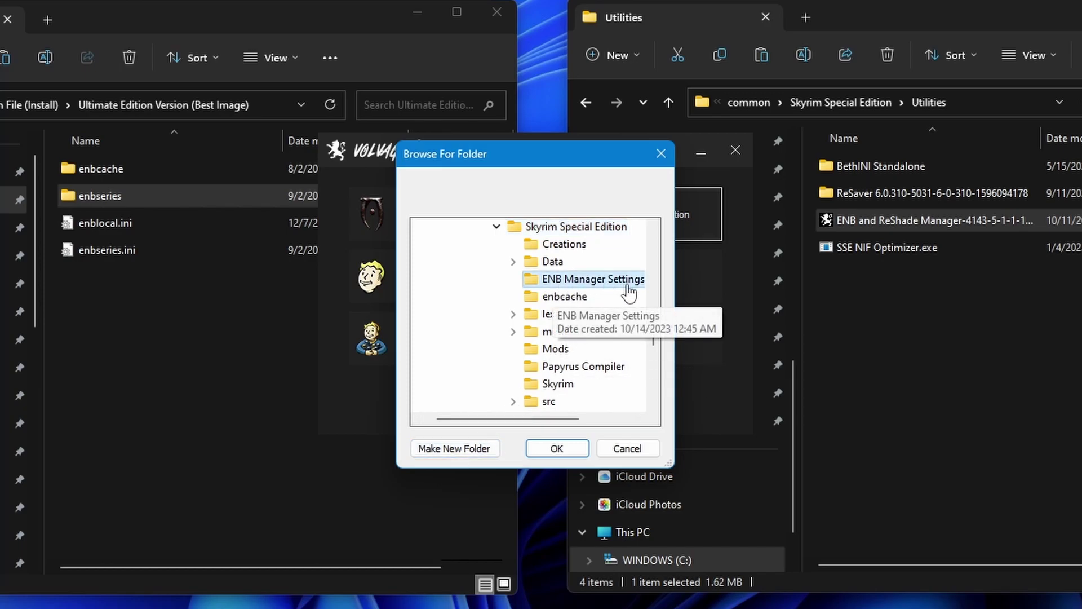
pyautogui.click(556, 449)
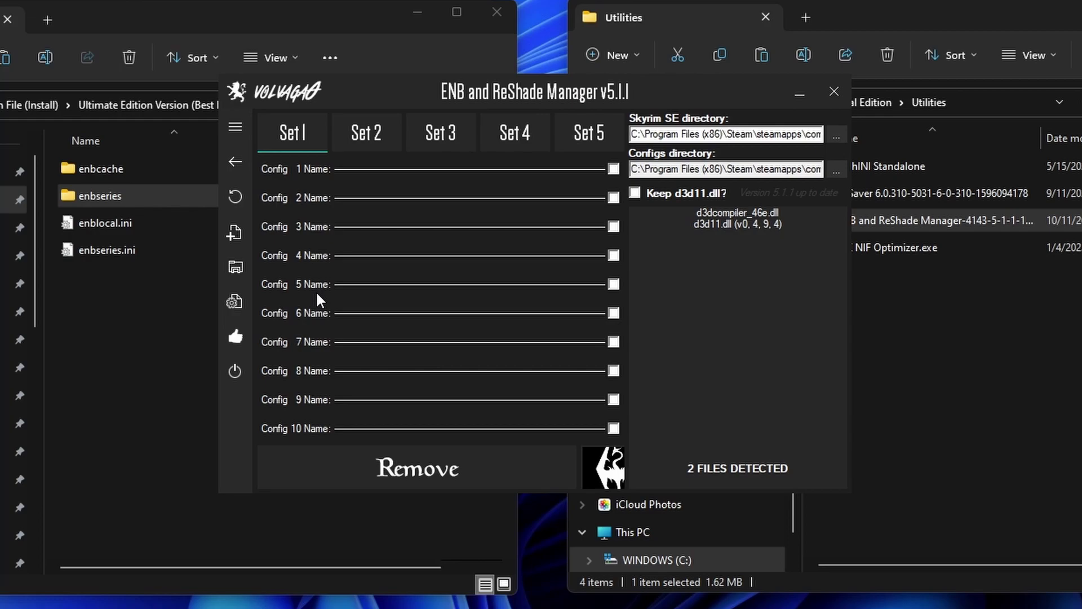
# Open the Slot1 folder for config 1 and copy everything from Ultimate Edition Version (Best Image) into it.
pyautogui.click(285, 178)
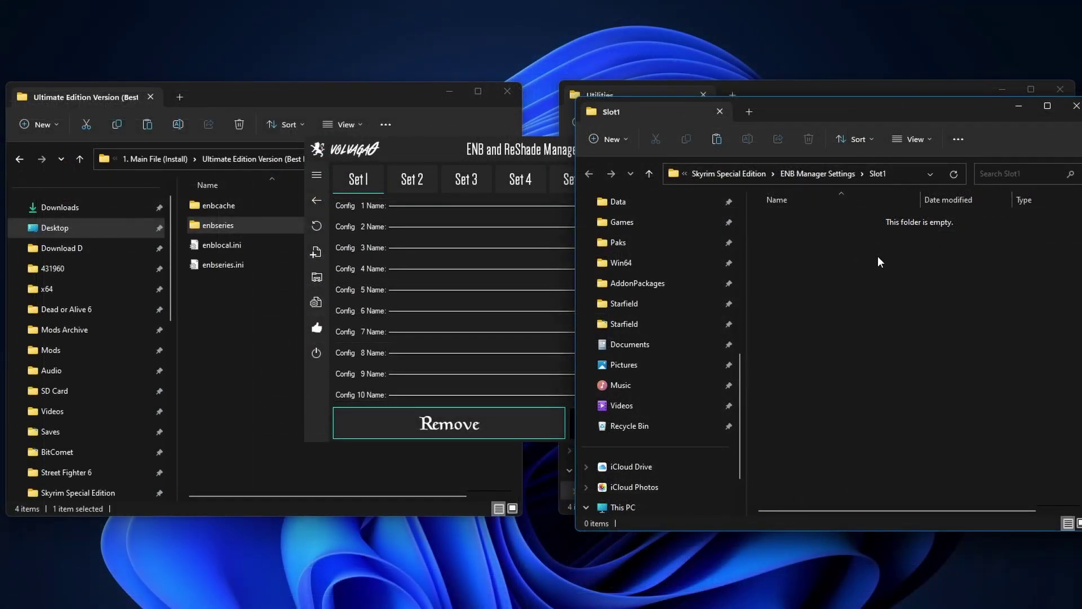
pyautogui.click(224, 315)
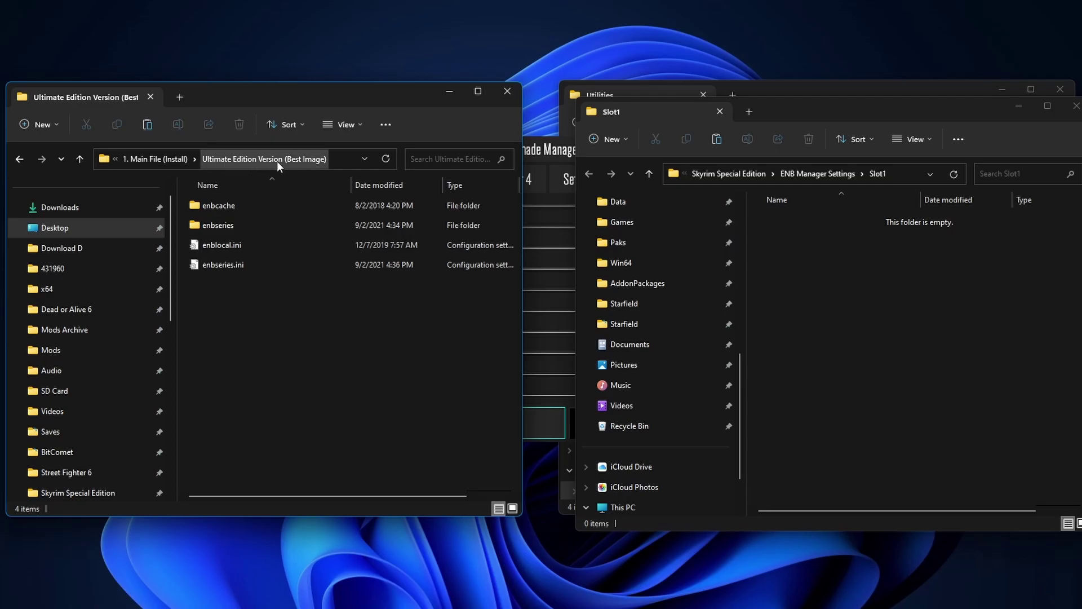
pyautogui.hotkey('ctrl', 'a')
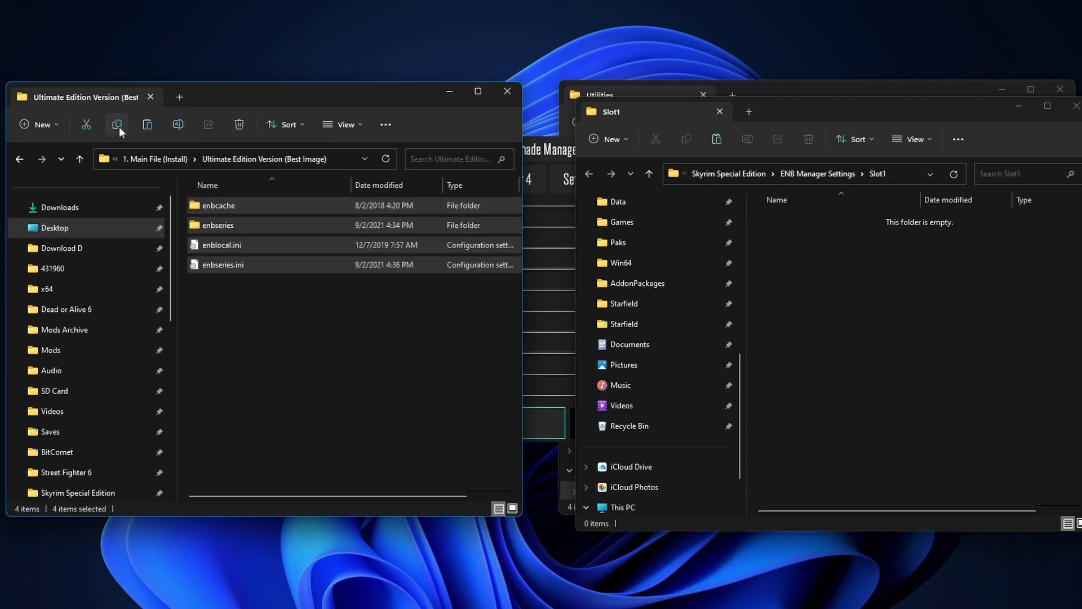
pyautogui.click(906, 311)
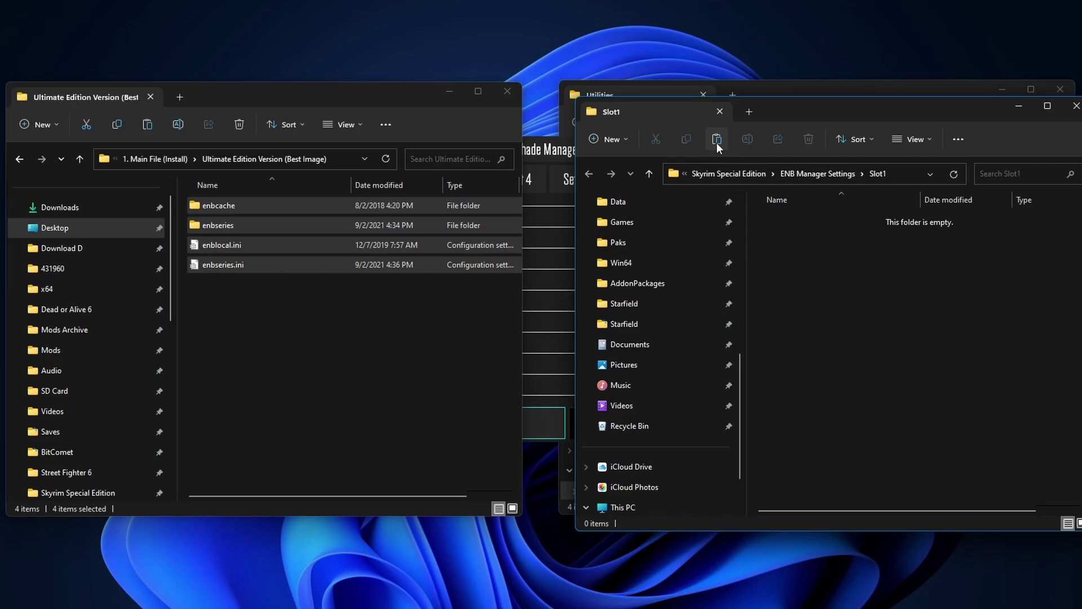
pyautogui.click(717, 142)
# Name config 1 Re-Engaged in the ENB and ReShade Manager and load it, accepting the replacement of installed configurations.
pyautogui.click(547, 148)
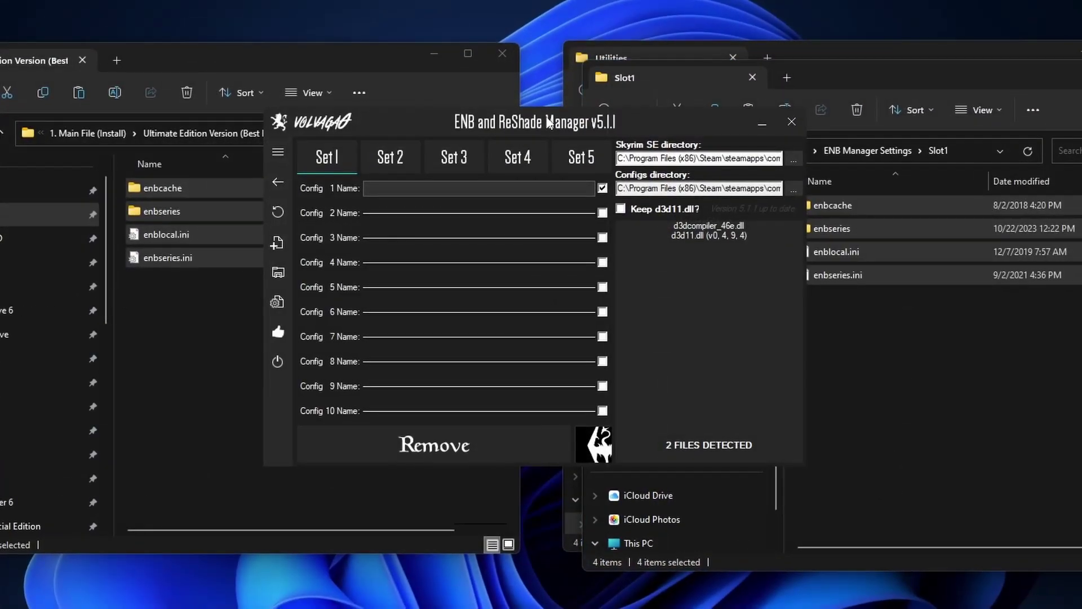
pyautogui.click(401, 188)
pyautogui.write('Re-Engaged')
pyautogui.moveTo(515, 186)
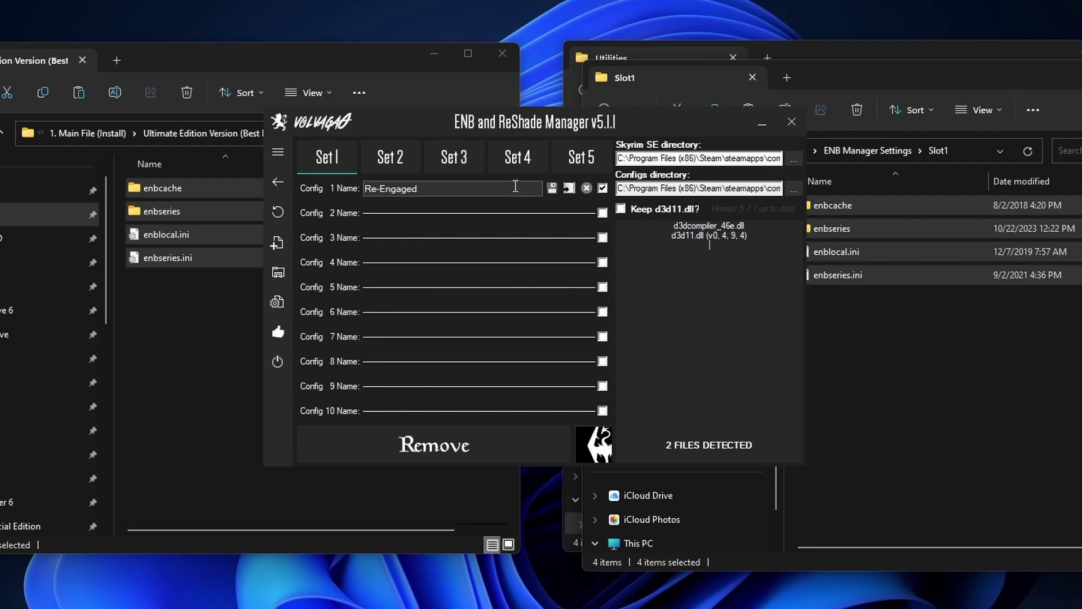
pyautogui.click(569, 189)
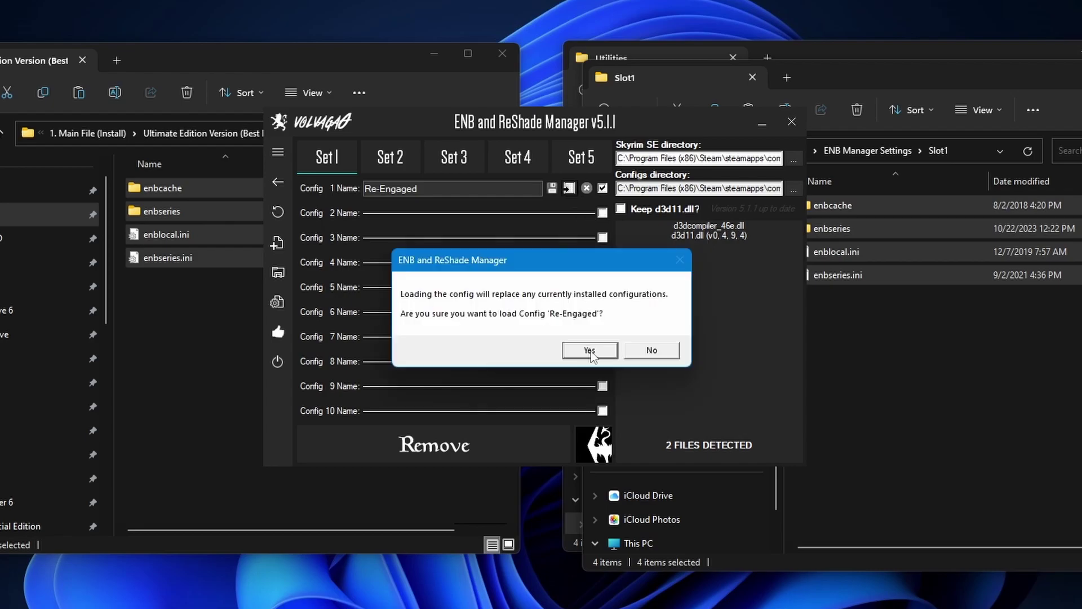
pyautogui.click(589, 350)
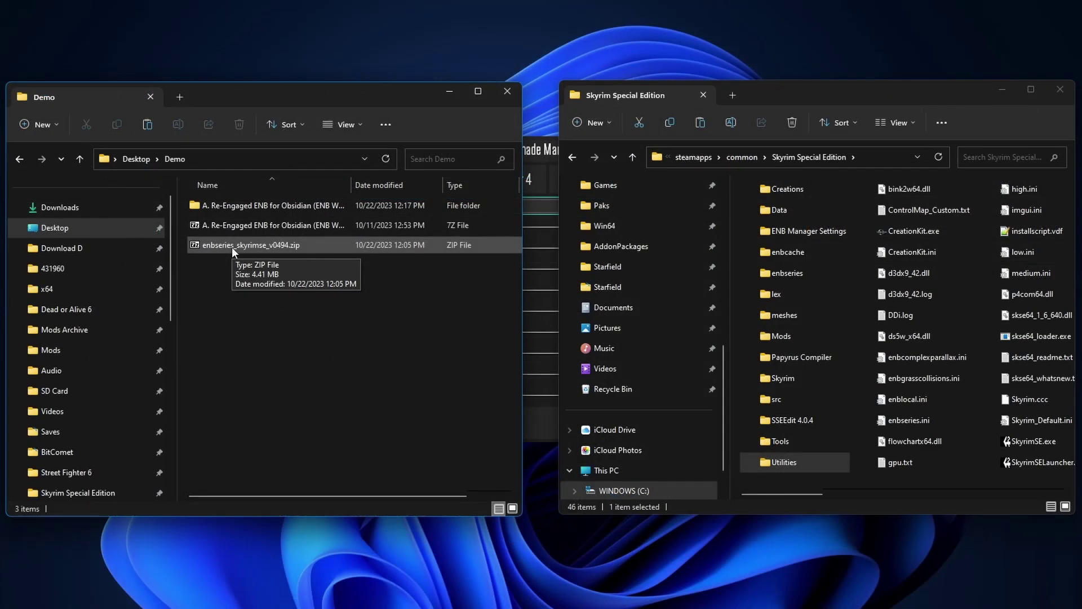
# Extract d3d11.dll and d3dcompiler_46e.dll from the WrapperVersion folder of enbseries_skyrimse_v0494.zip into the Skyrim Special Edition folder.
pyautogui.doubleClick(232, 246)
pyautogui.click(54, 181)
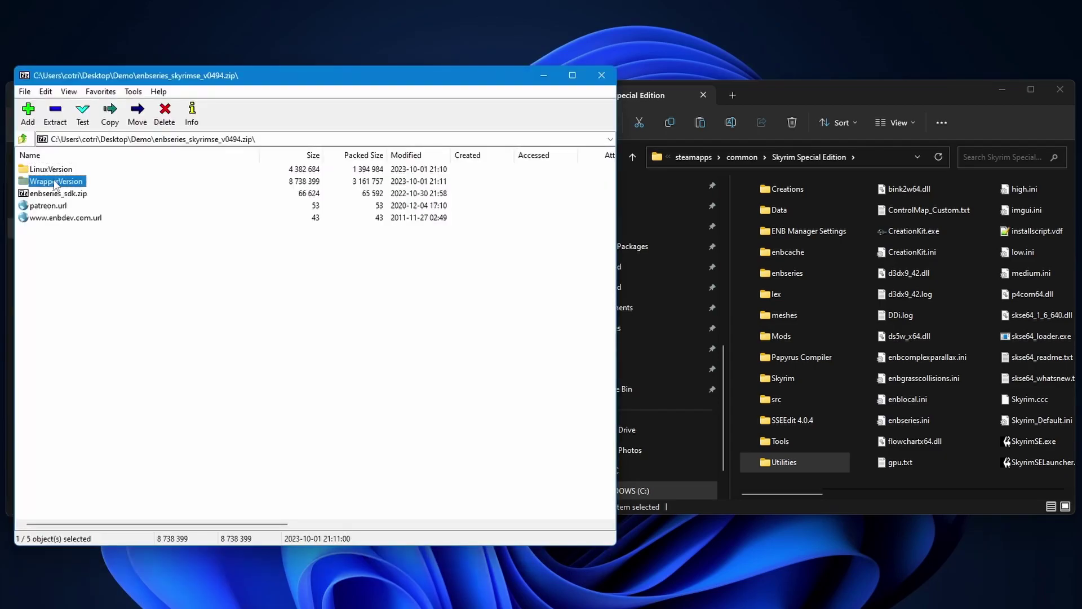
pyautogui.doubleClick(54, 181)
pyautogui.click(55, 194)
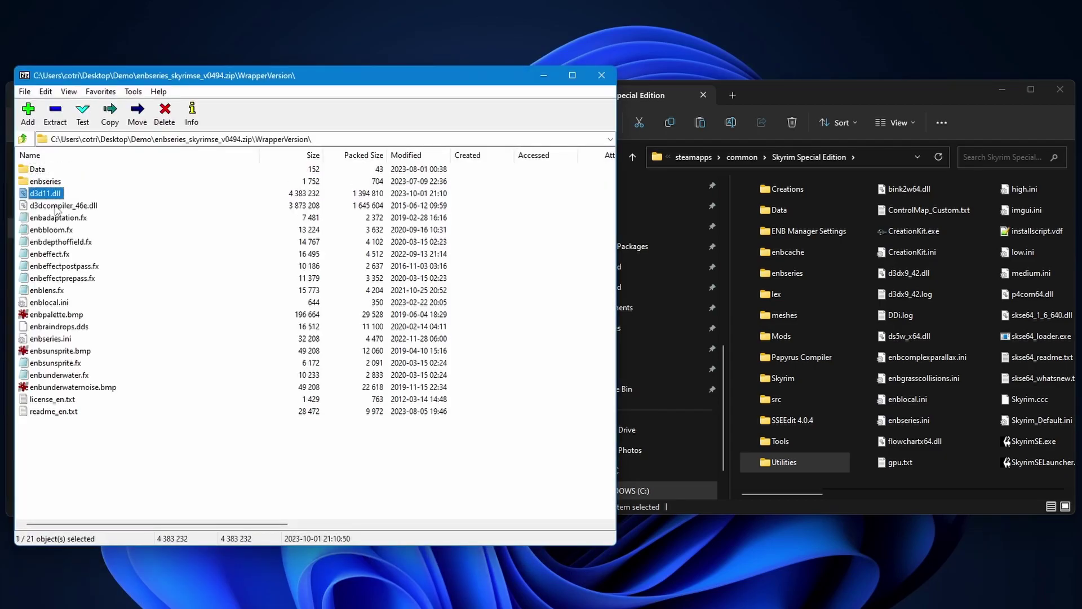
pyautogui.keyDown('ctrl'); pyautogui.click(56, 206); pyautogui.keyUp('ctrl')
pyautogui.moveTo(46, 209); pyautogui.dragTo(911, 294)
pyautogui.moveTo(990, 316); pyautogui.dragTo(990, 315)
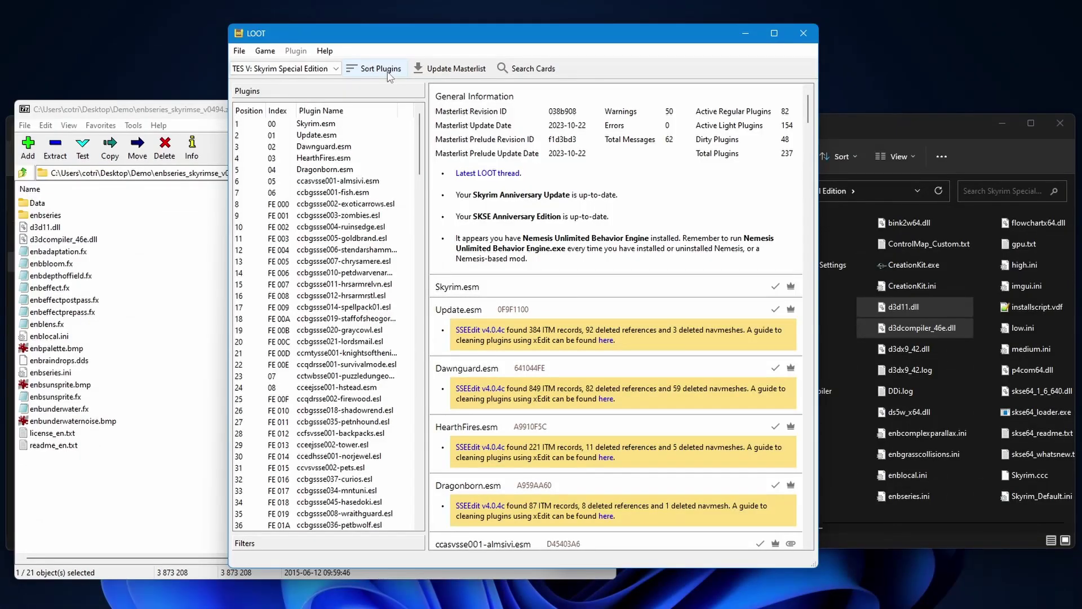
# Switch to LOOT and sort the Skyrim Special Edition plugins.
pyautogui.click(389, 75)
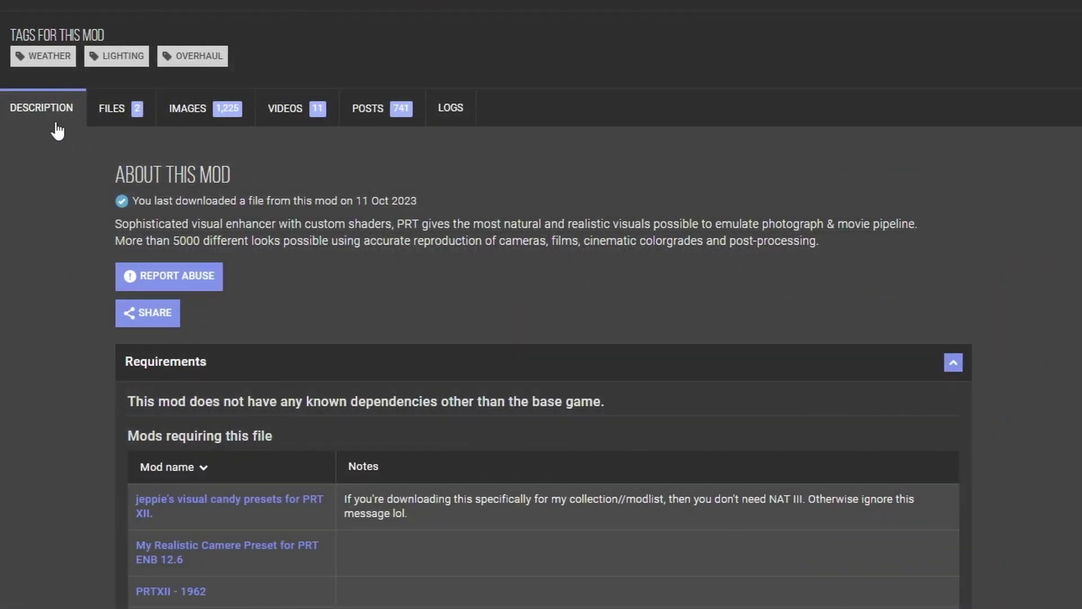
# From the PRT XII mod page's installation instructions, open the NAT.ENB - ESP PLUGIN v3.0, ENB Helper SE and EVLAS links in new tabs.
pyautogui.scroll(-20, 56, 138)
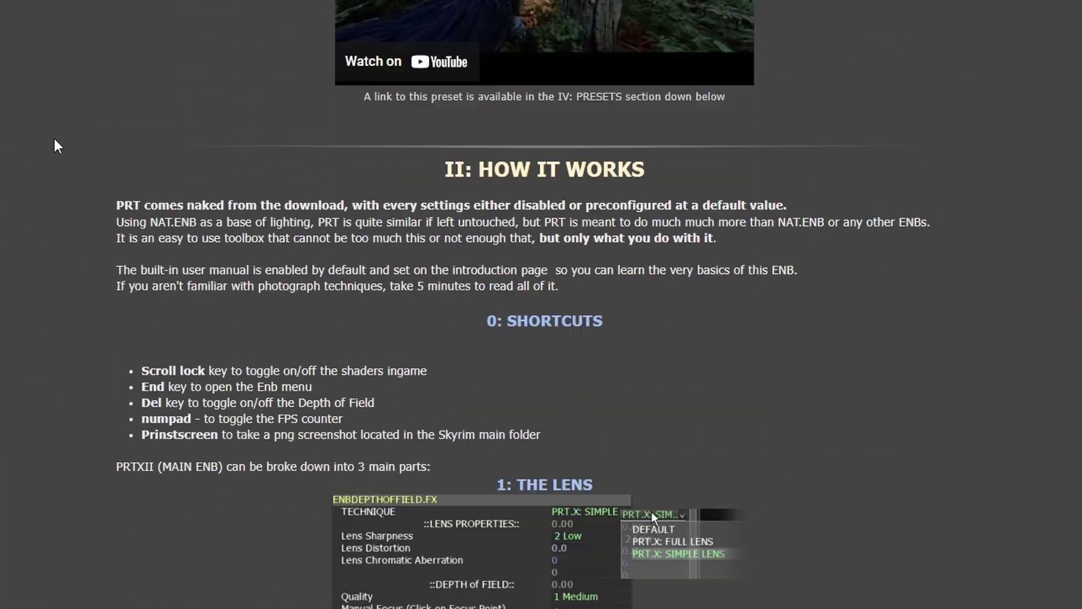
pyautogui.scroll(-6, 54, 138)
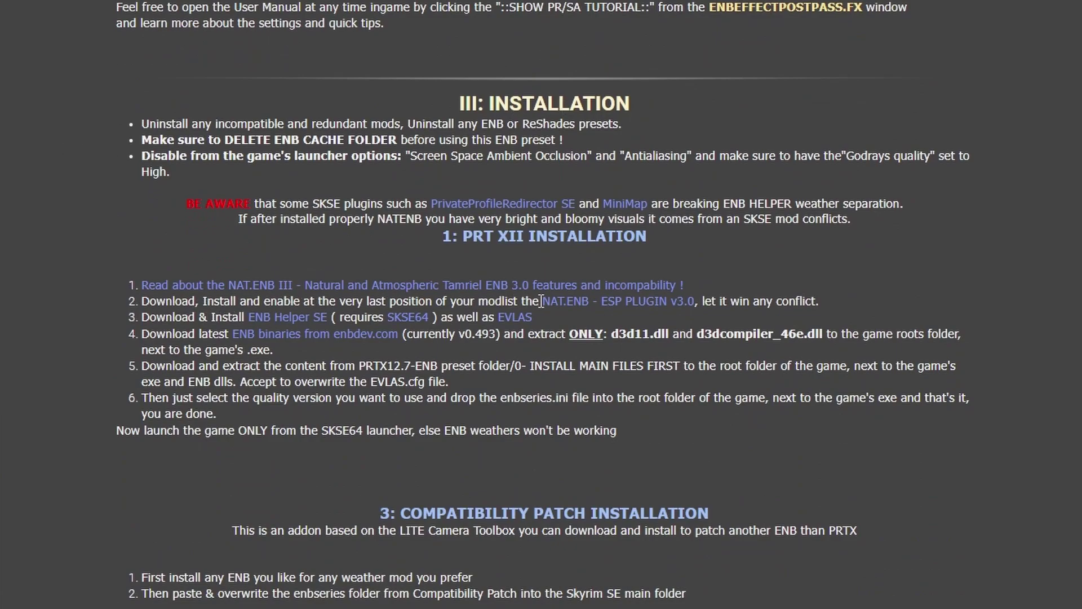
pyautogui.rightClick(566, 308)
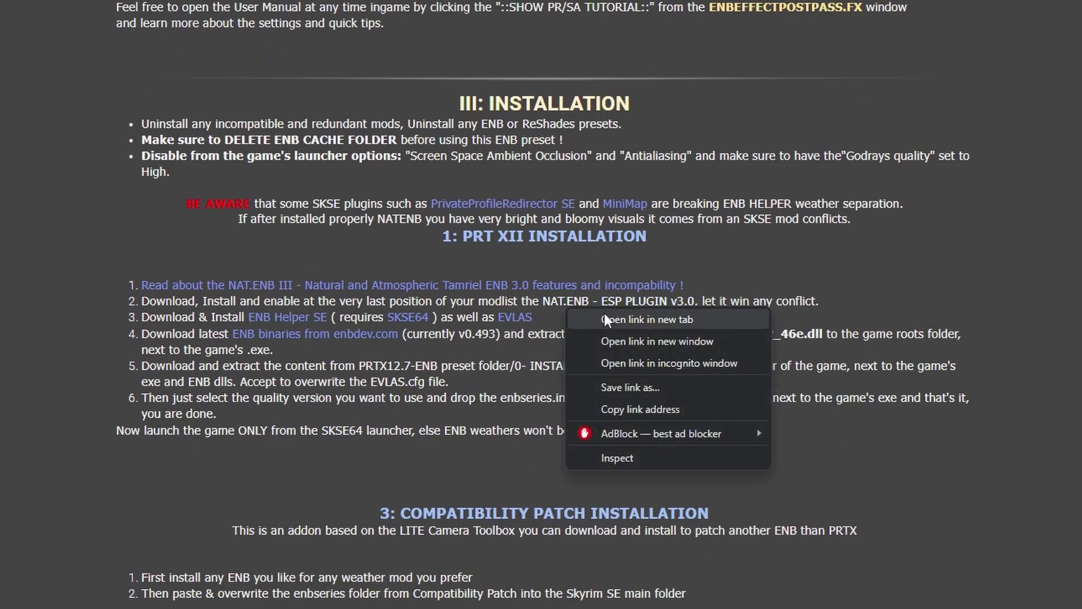
pyautogui.click(633, 320)
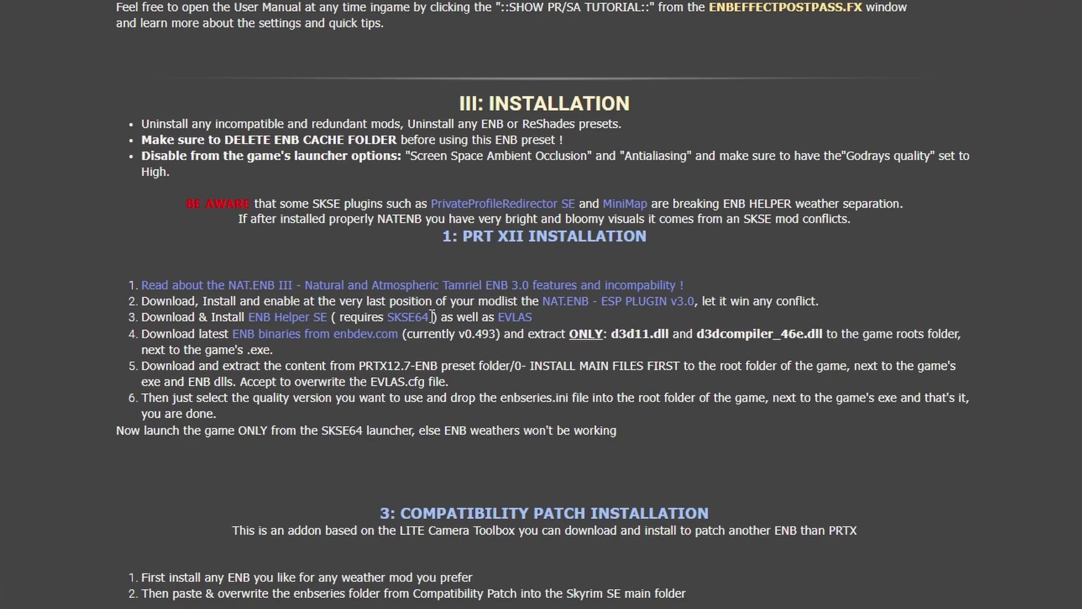
pyautogui.rightClick(298, 317)
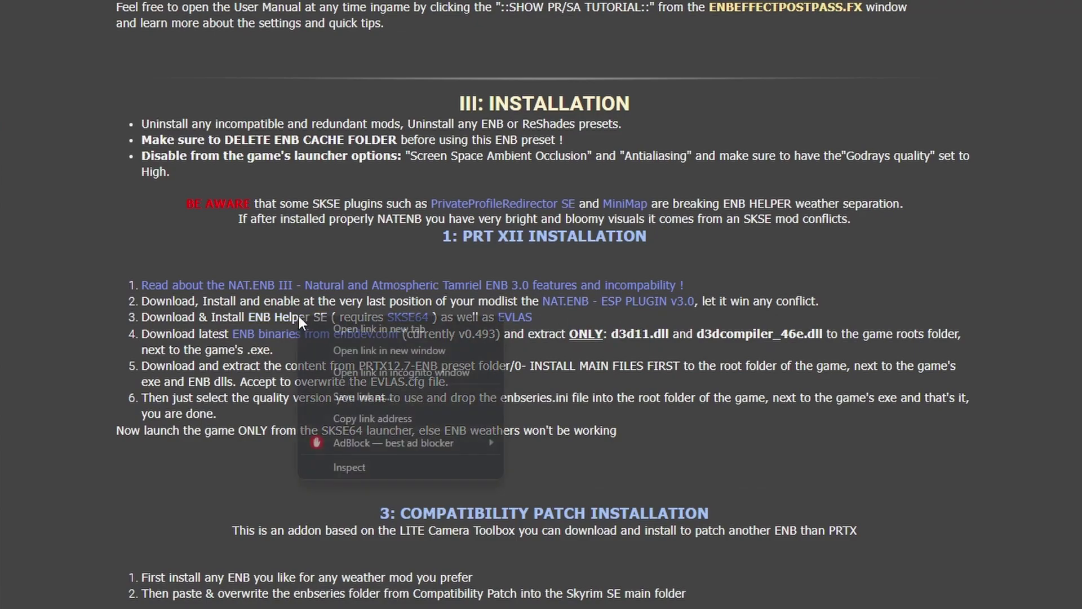
pyautogui.click(361, 327)
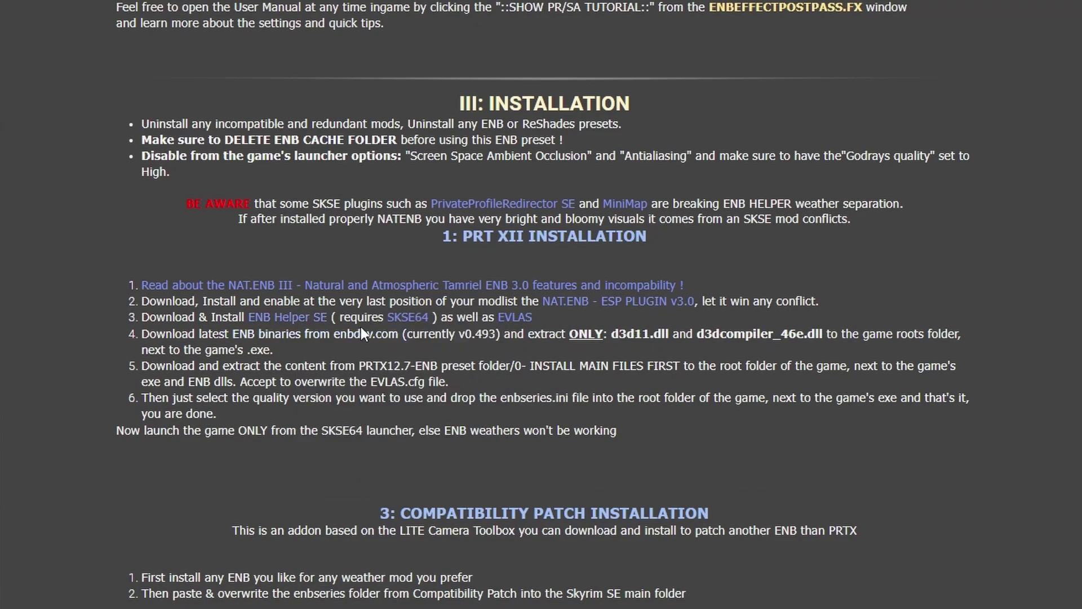
pyautogui.rightClick(526, 319)
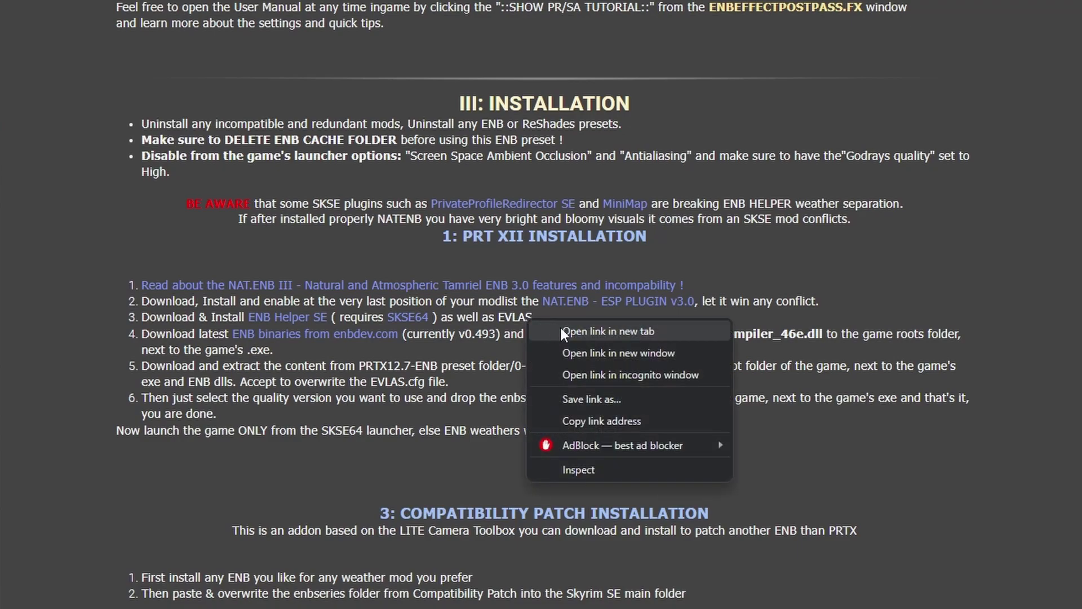
pyautogui.click(591, 327)
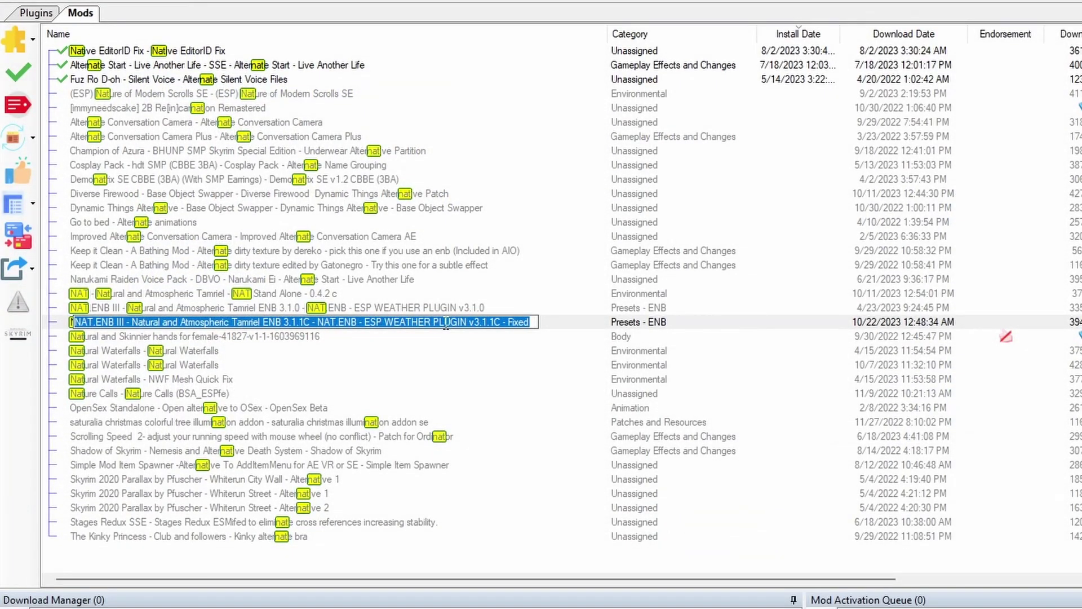
# Activate NAT.ENB - ESP WEATHER PLUGIN v3.1.1C - Fixed in the mod manager, overwriting the files of the conflicting mod.
pyautogui.click(17, 67)
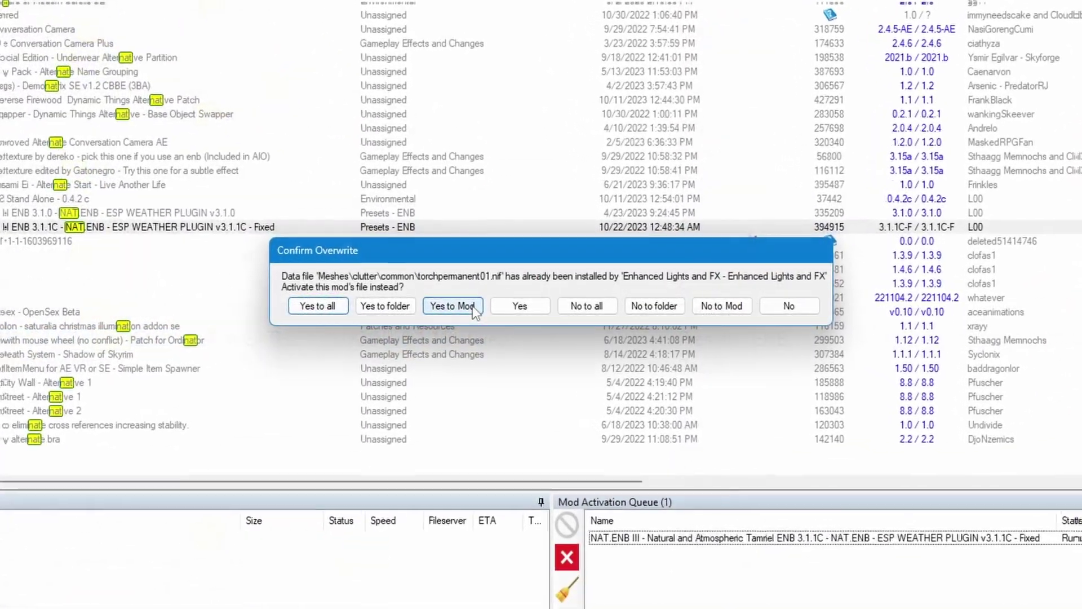
pyautogui.click(474, 307)
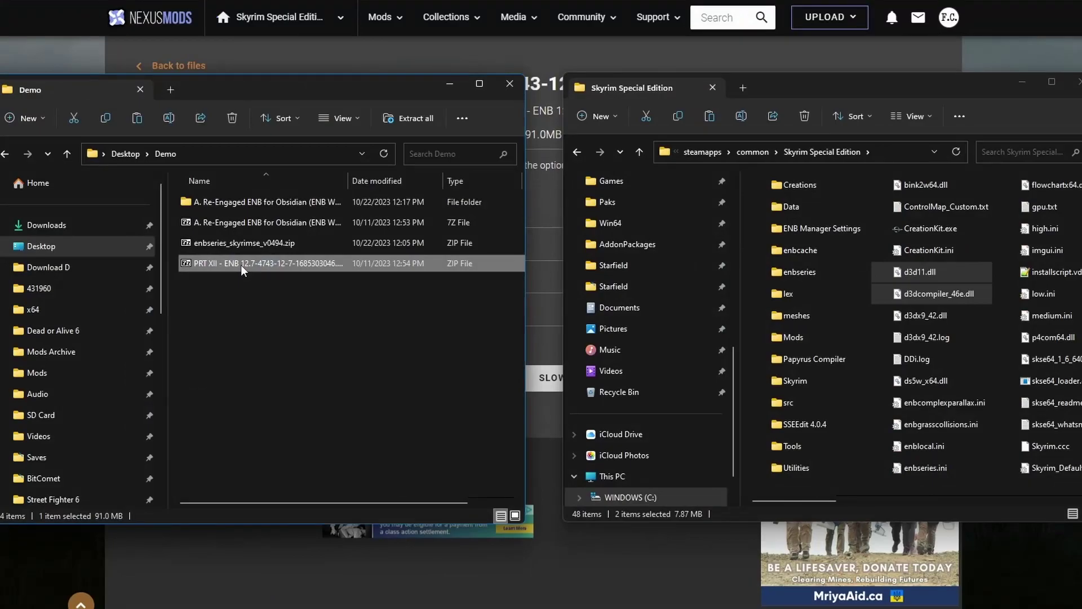
# Extract the PRT XII ZIP and copy enbseries.ini from its 03_HIGH QUALITY_SSRTGI - BEST VISUALS folder into 0- INSTALL MAIN FILES FIRST.
pyautogui.rightClick(242, 264)
pyautogui.click(275, 275)
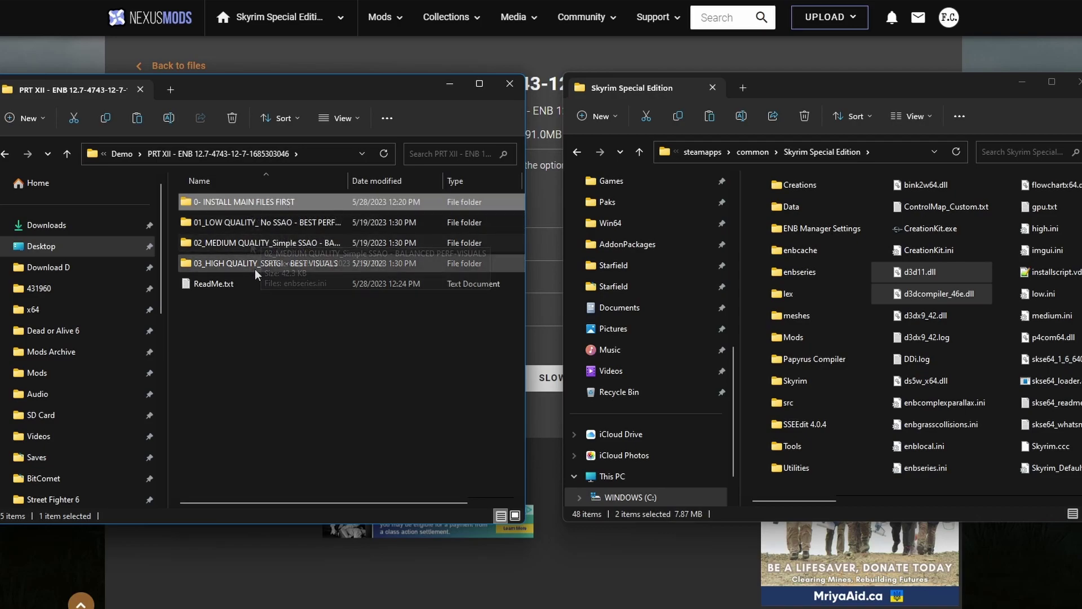
pyautogui.doubleClick(300, 263)
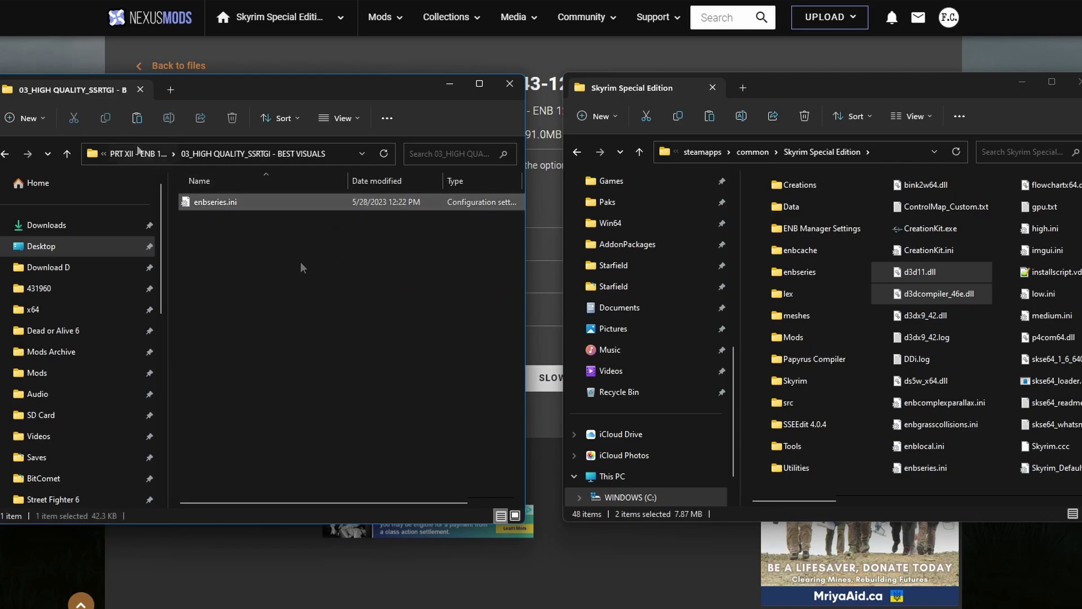
pyautogui.hotkey('alt', 'Left')
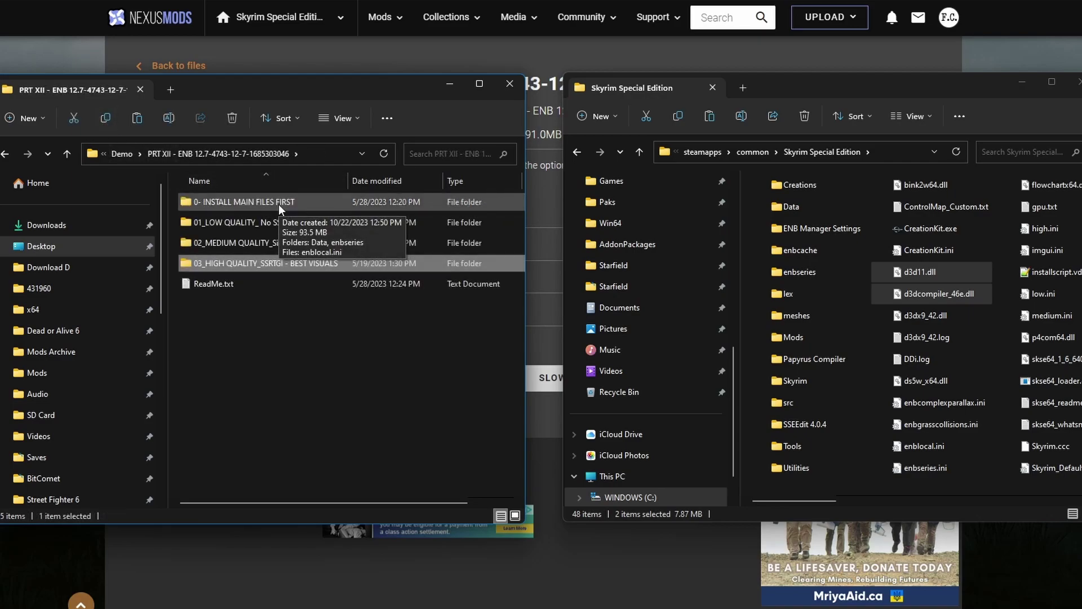
pyautogui.doubleClick(278, 204)
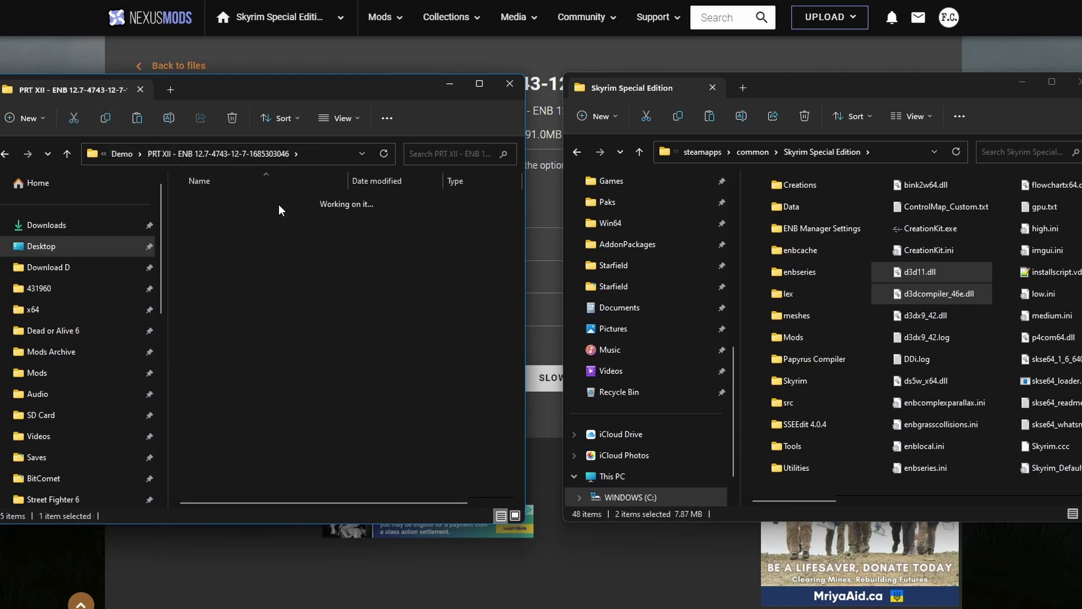
pyautogui.click(136, 119)
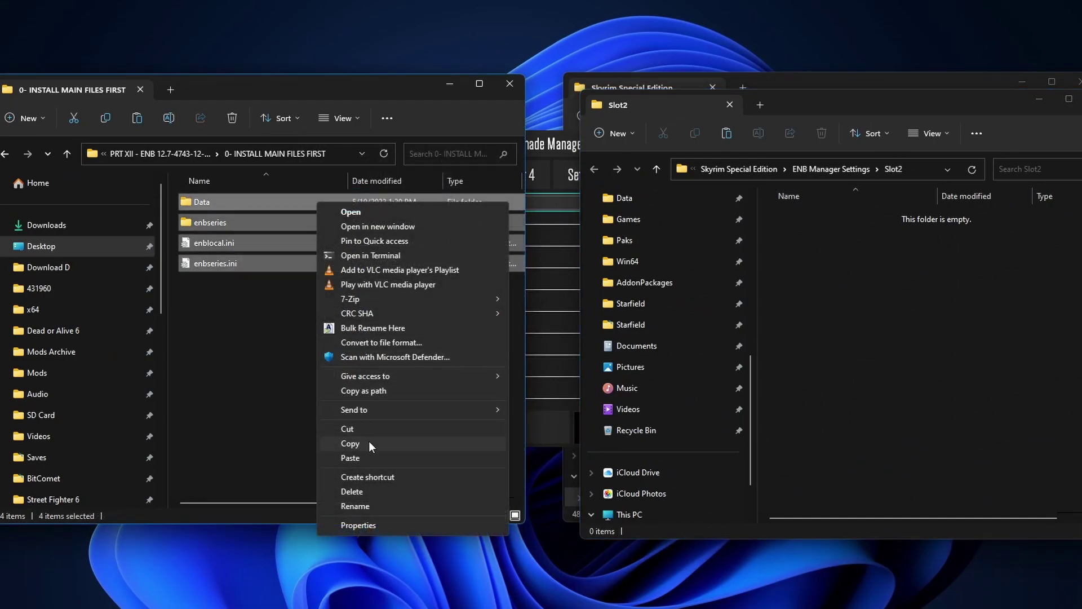
# Copy all the contents of 0- INSTALL MAIN FILES FIRST into the Slot2 folder of ENB Manager Settings.
pyautogui.click(369, 441)
pyautogui.rightClick(919, 282)
pyautogui.click(868, 298)
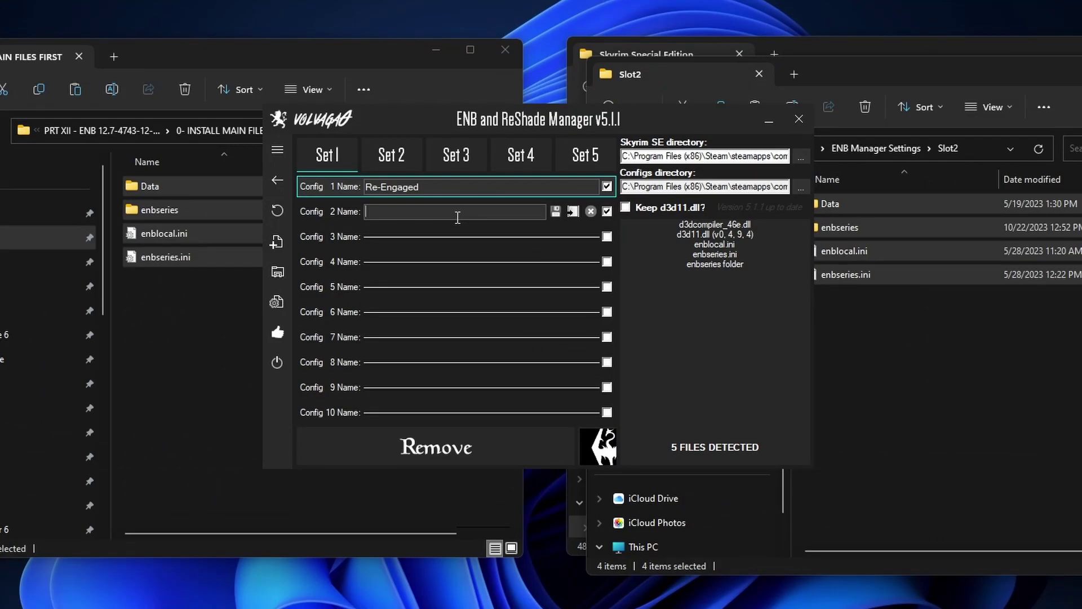
# Name Config 2 PRT and load it into the Skyrim Special Edition folder.
pyautogui.write('PRT')
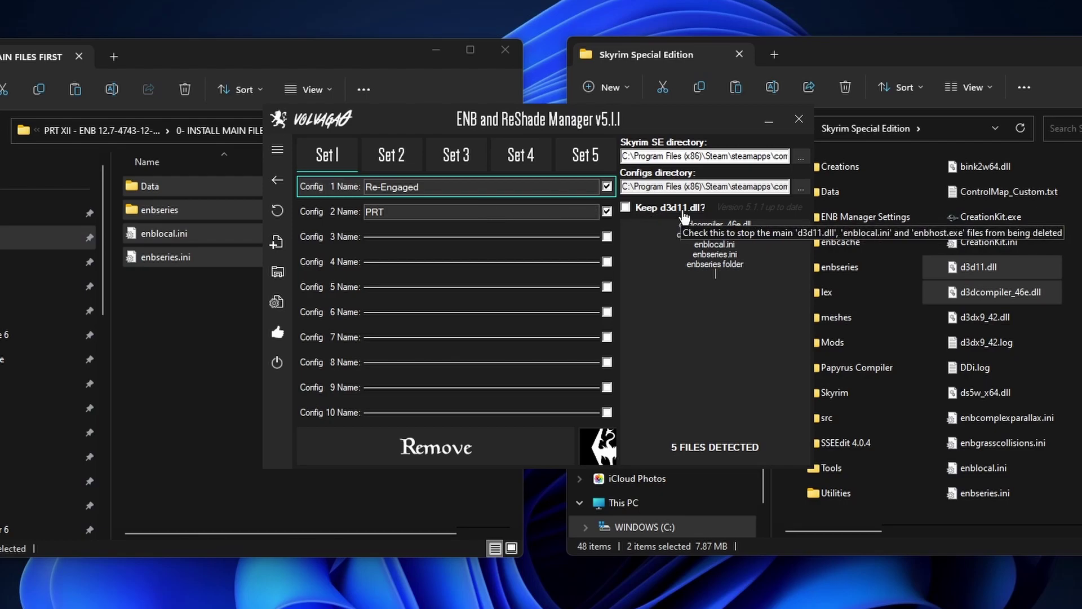
pyautogui.click(626, 207)
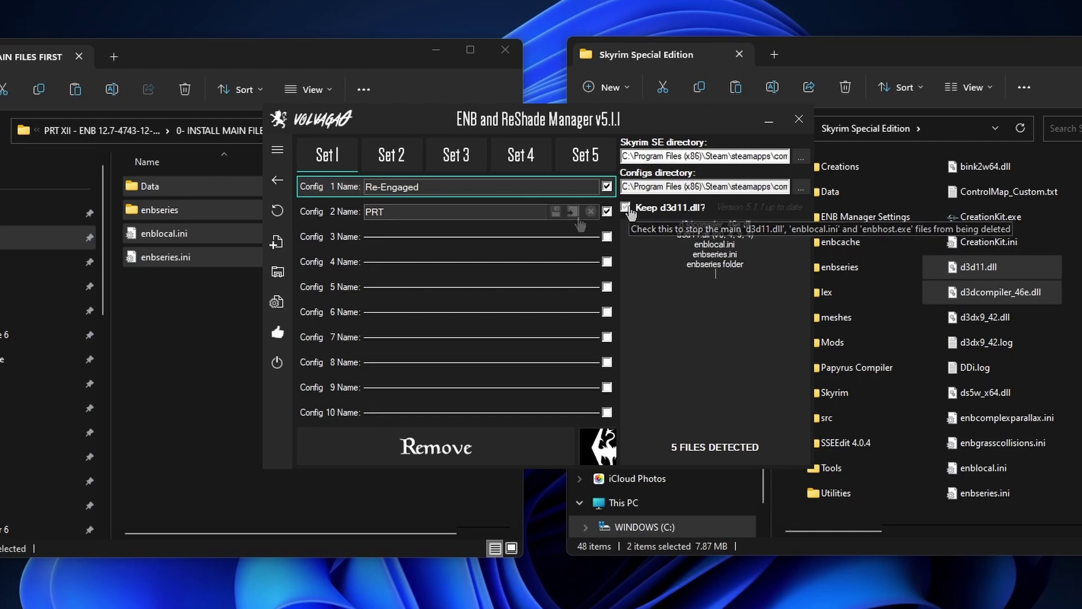
pyautogui.click(573, 213)
pyautogui.click(595, 353)
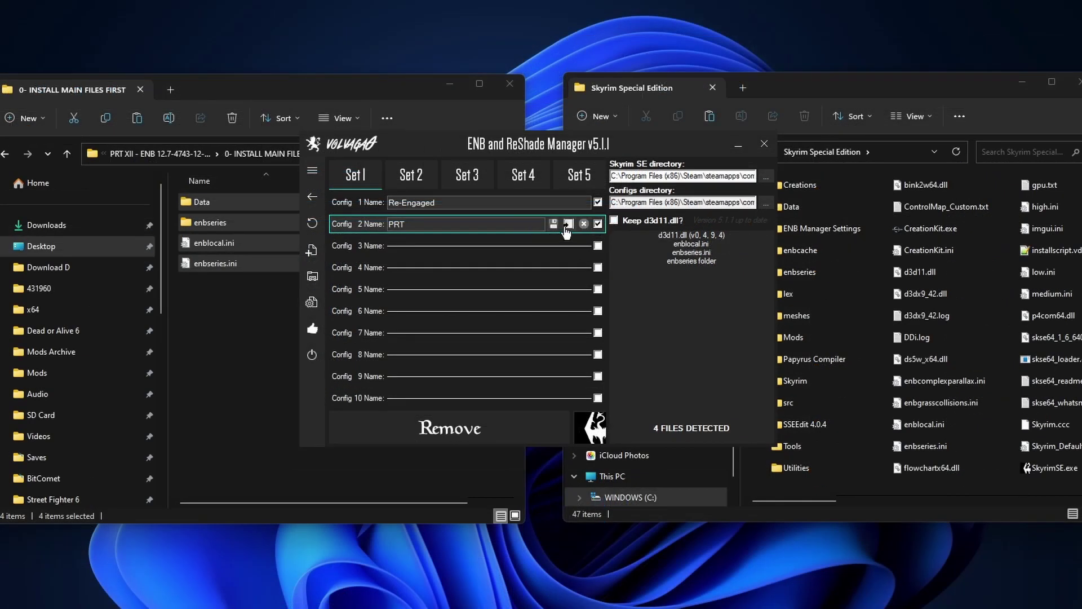
pyautogui.click(568, 224)
pyautogui.click(587, 345)
pyautogui.click(931, 294)
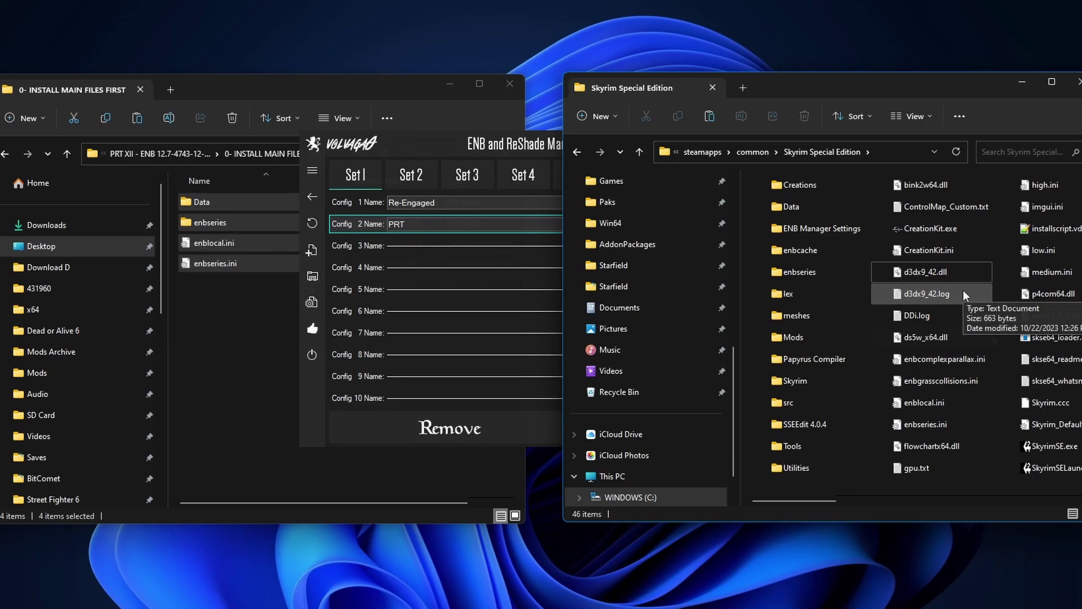
# Copy d3d11.dll and d3dcompiler_46e.dll from the WrapperVersion folder of enbseries_skyrimse_v0494.zip in Demo into the Skyrim Special Edition folder.
pyautogui.click(491, 299)
pyautogui.click(157, 152)
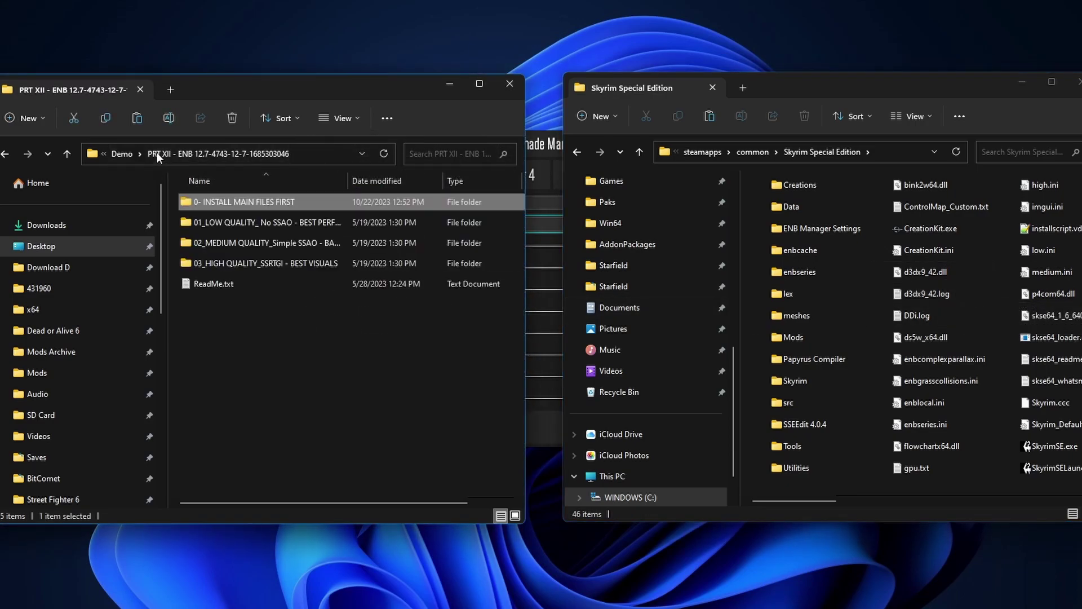
pyautogui.click(120, 155)
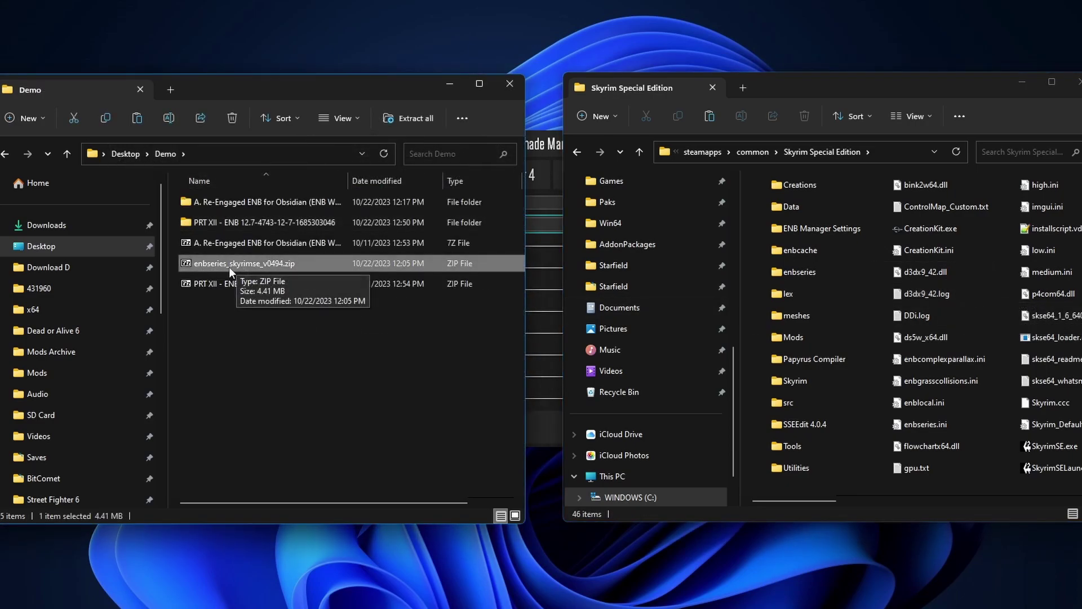
pyautogui.doubleClick(229, 263)
pyautogui.doubleClick(31, 164)
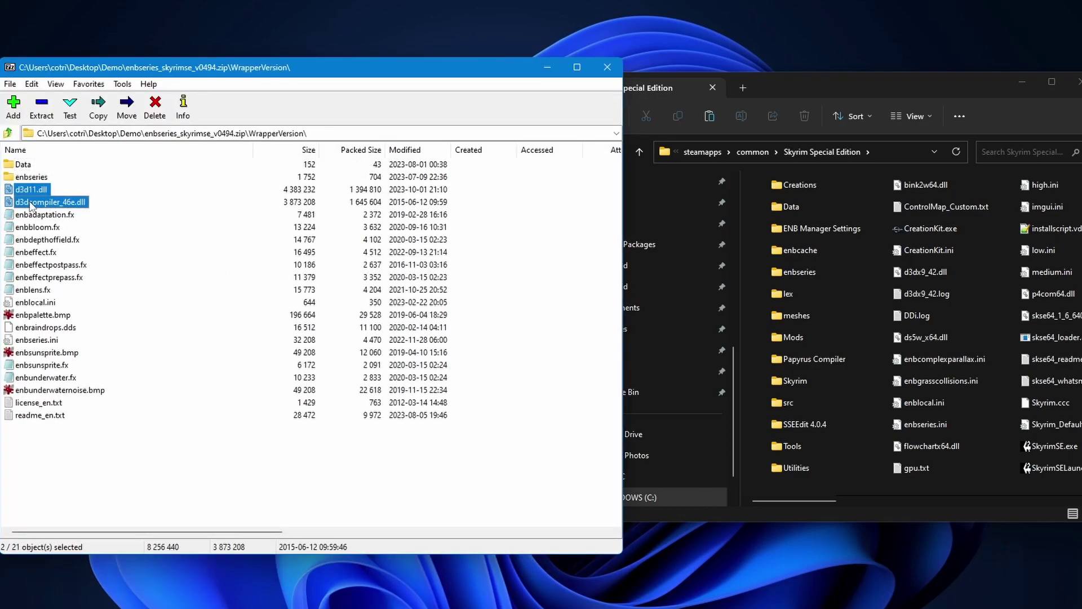
pyautogui.moveTo(31, 203); pyautogui.dragTo(997, 344)
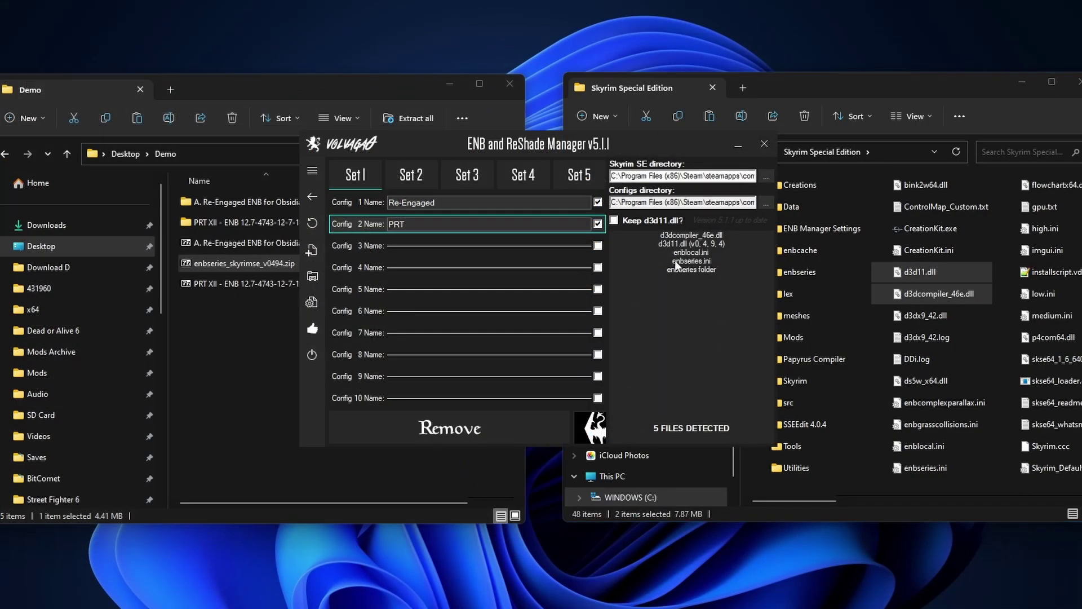
# Extract d3d11.dll and d3dcompiler_46e.dll from the WrapperVersion folder of enbseries_skyrimse_v0494.zip into the Demo folder.
pyautogui.click(255, 343)
pyautogui.doubleClick(262, 263)
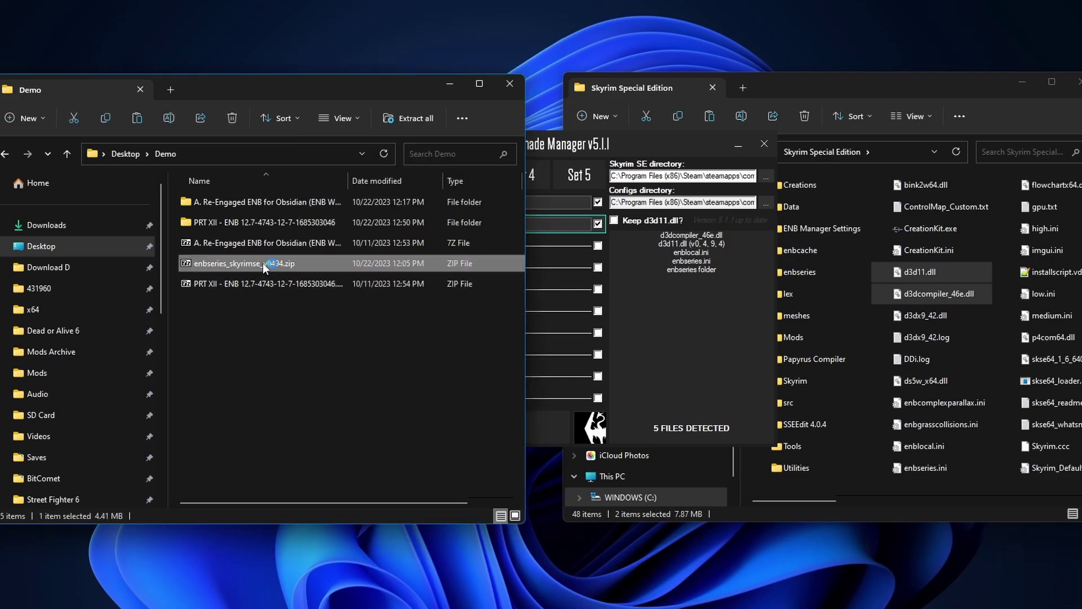
pyautogui.moveTo(289, 74); pyautogui.dragTo(859, 104)
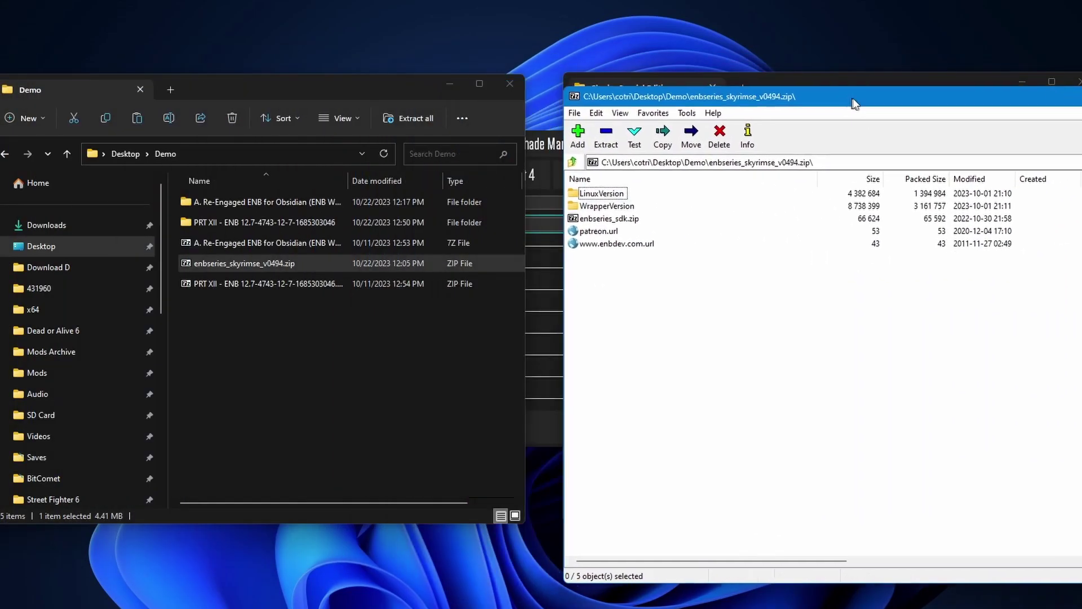
pyautogui.doubleClick(606, 207)
pyautogui.click(617, 220)
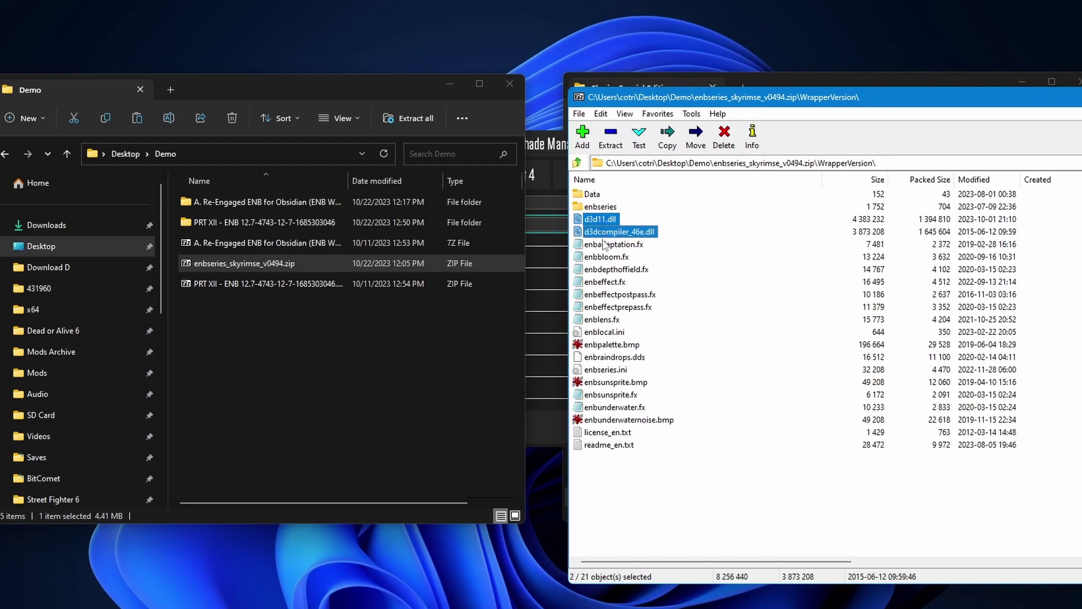
pyautogui.moveTo(313, 364); pyautogui.dragTo(316, 367)
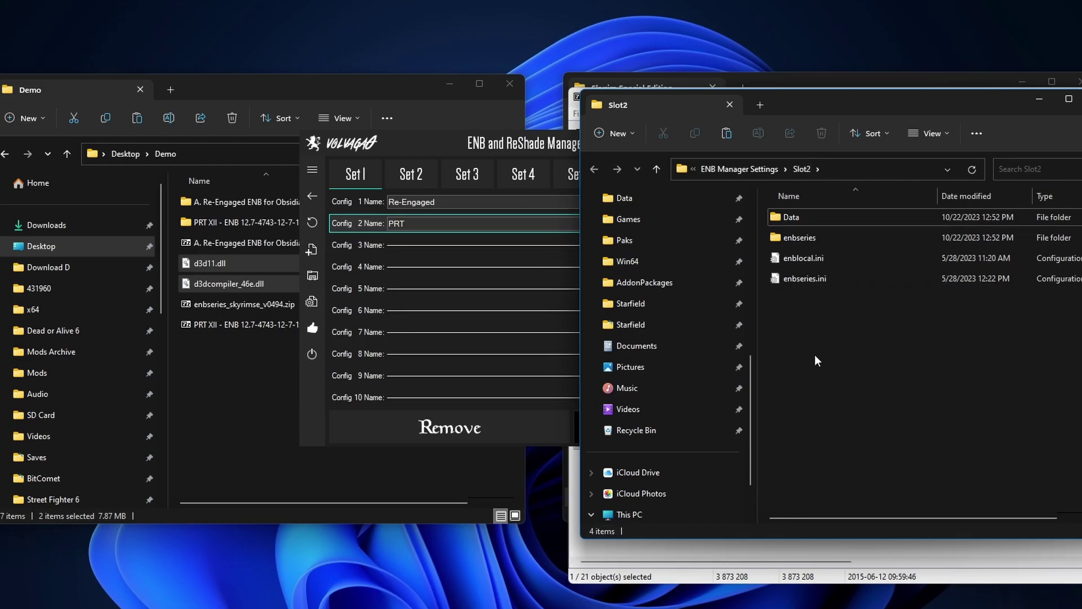
# Copy d3d11.dll and d3dcompiler_46e.dll from Demo into Slot2 of ENB Manager Settings, and move them from Demo into Slot1.
pyautogui.rightClick(816, 360)
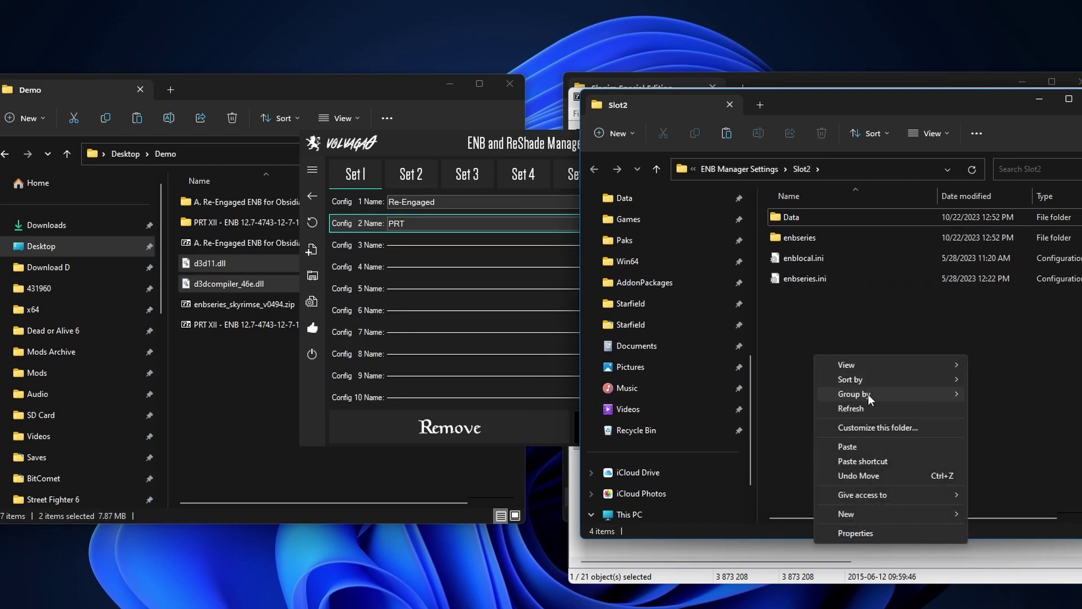
pyautogui.click(879, 447)
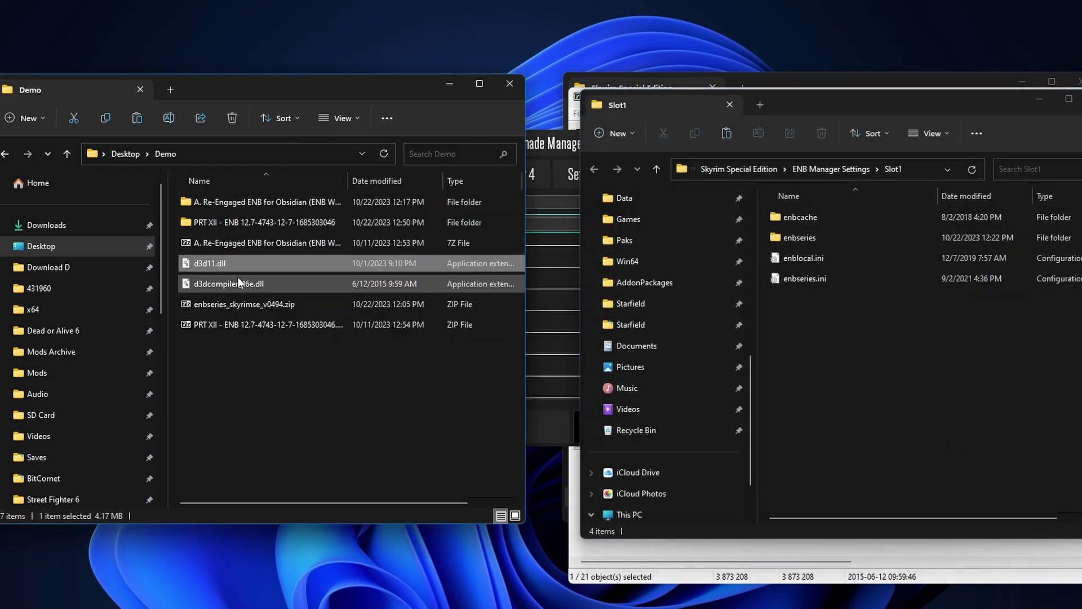
pyautogui.click(239, 263)
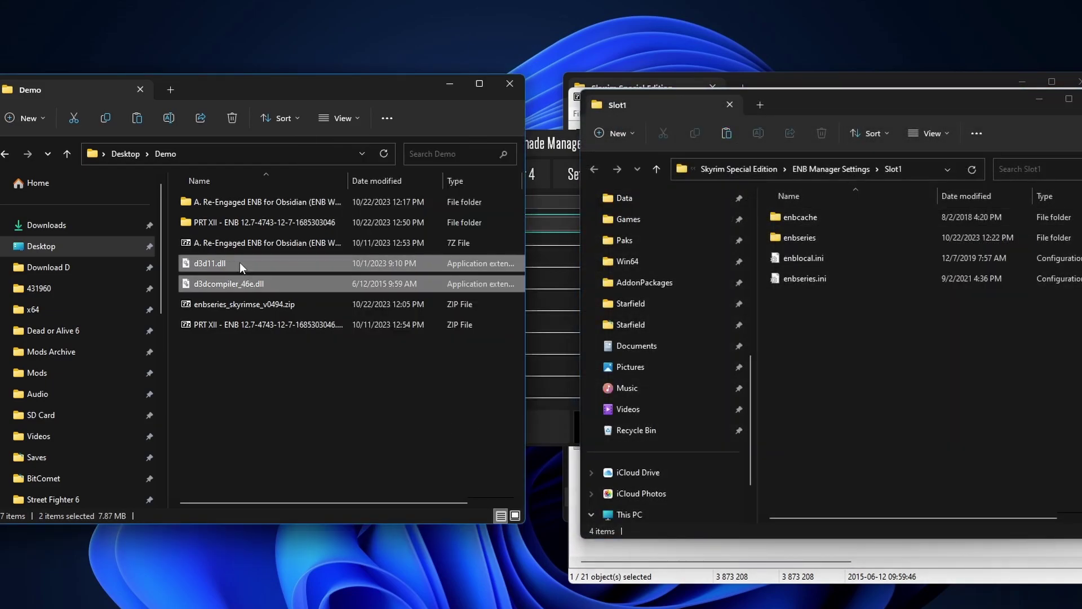
pyautogui.moveTo(239, 263); pyautogui.dragTo(972, 336)
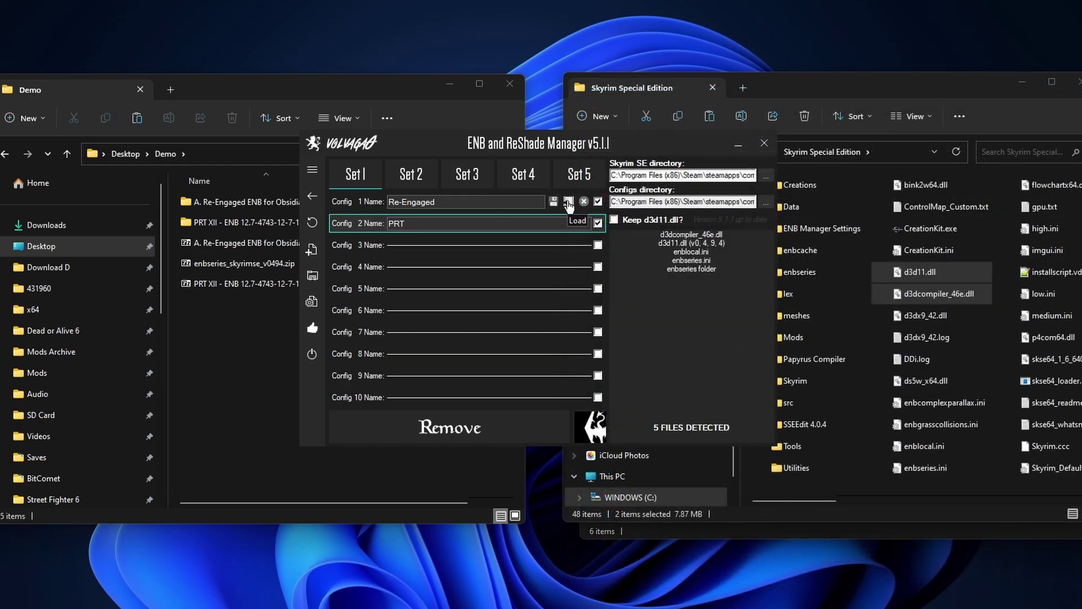
# Load the Re-Engaged config, then switch to the PRT config to test that both sets of files swap.
pyautogui.click(569, 202)
pyautogui.click(585, 344)
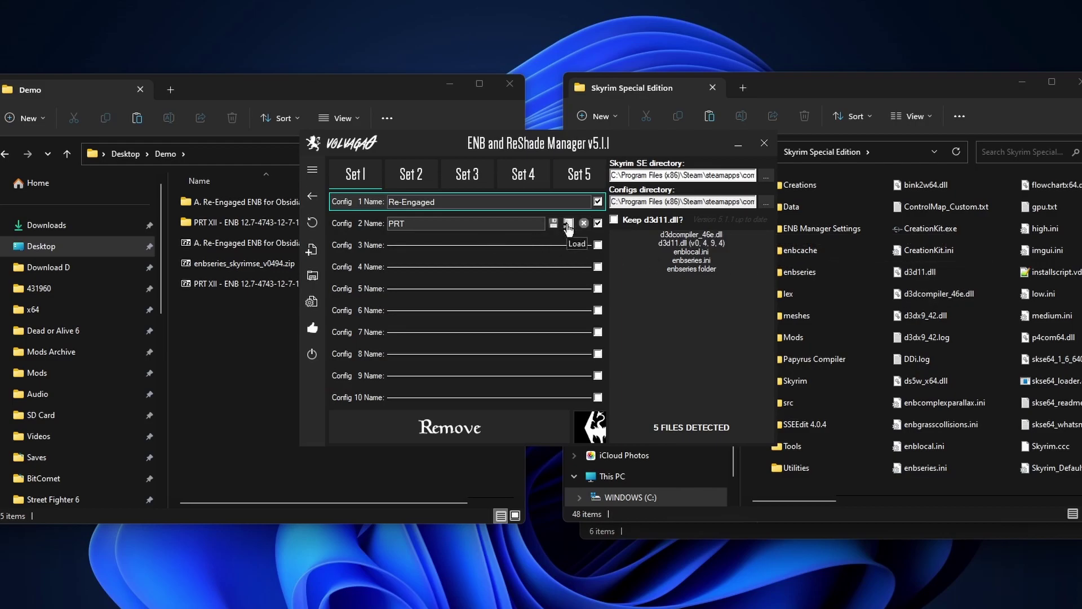
pyautogui.click(568, 224)
pyautogui.click(587, 344)
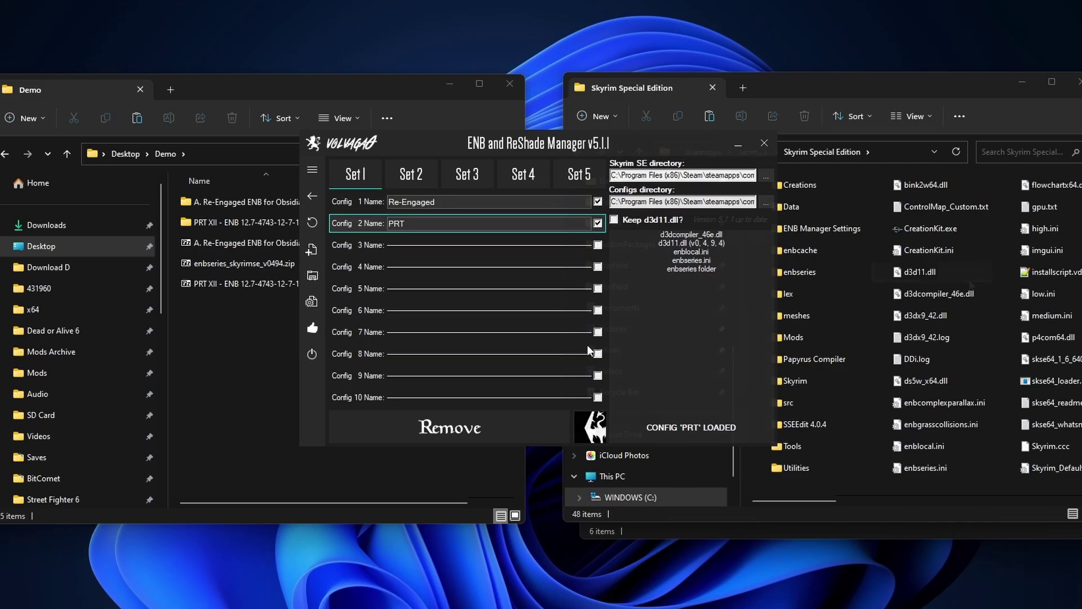
pyautogui.click(968, 293)
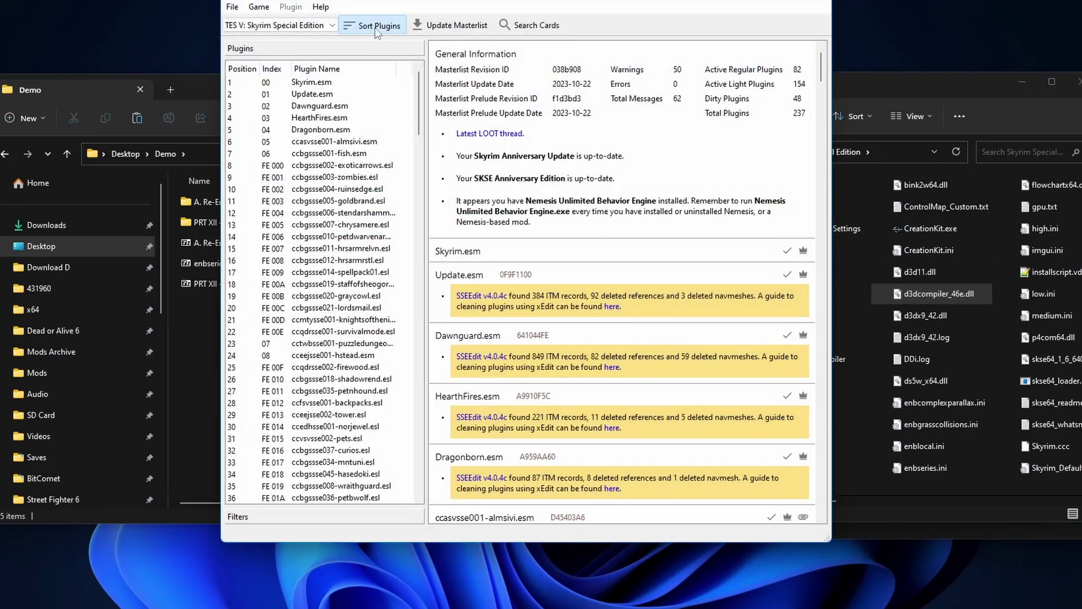
# Switch to LOOT and sort the Skyrim Special Edition plugins.
pyautogui.click(377, 26)
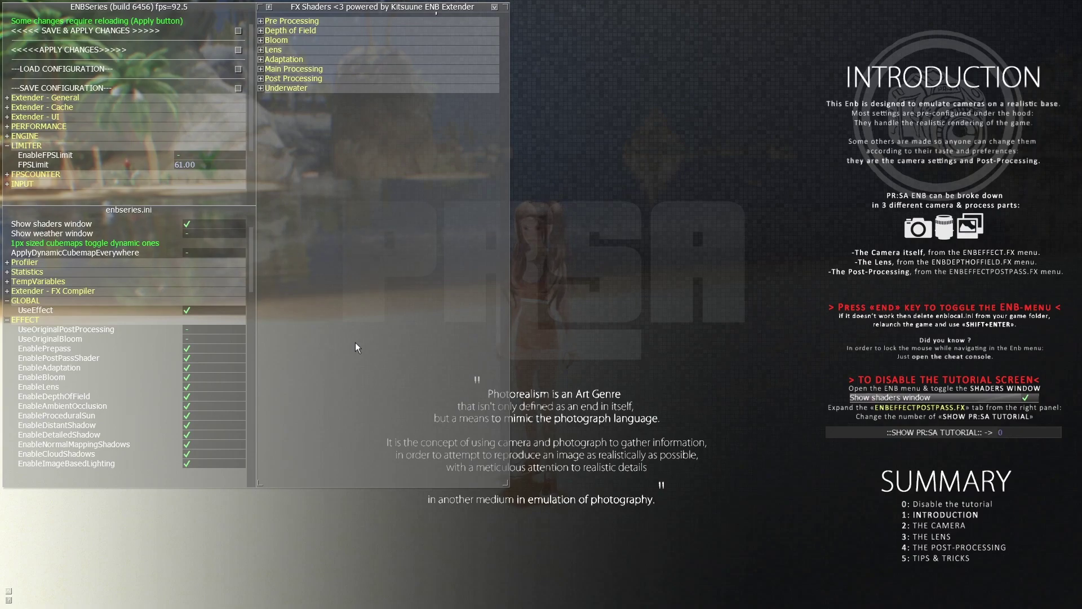
# In Skyrim with the mouse locked by the console, set SHOW TUTORIAL to Off in the Post Processing shader settings and close the ENB menu.
pyautogui.press('`')
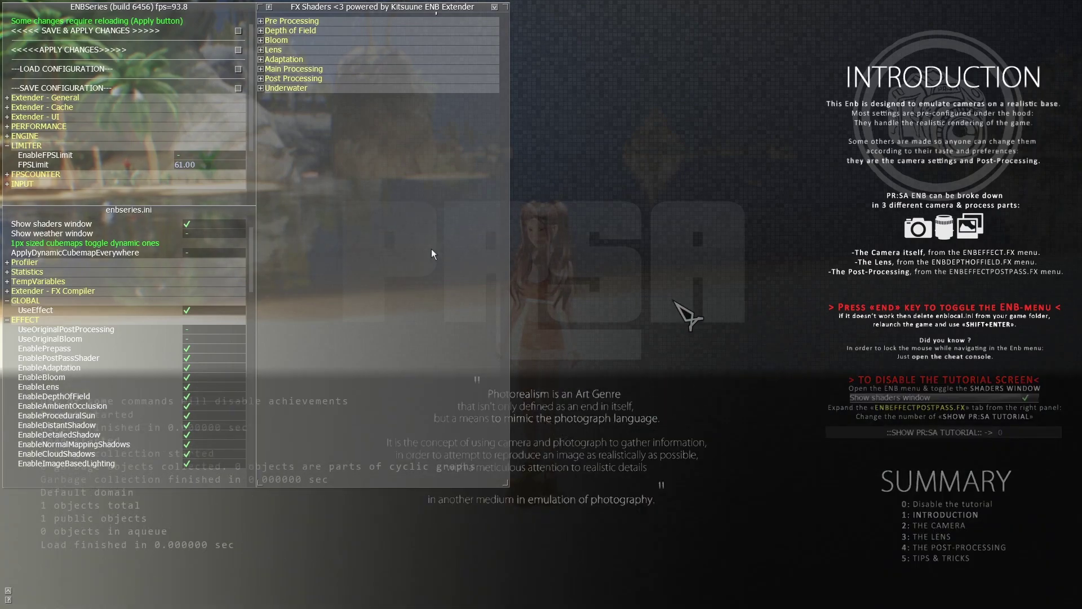
pyautogui.click(261, 80)
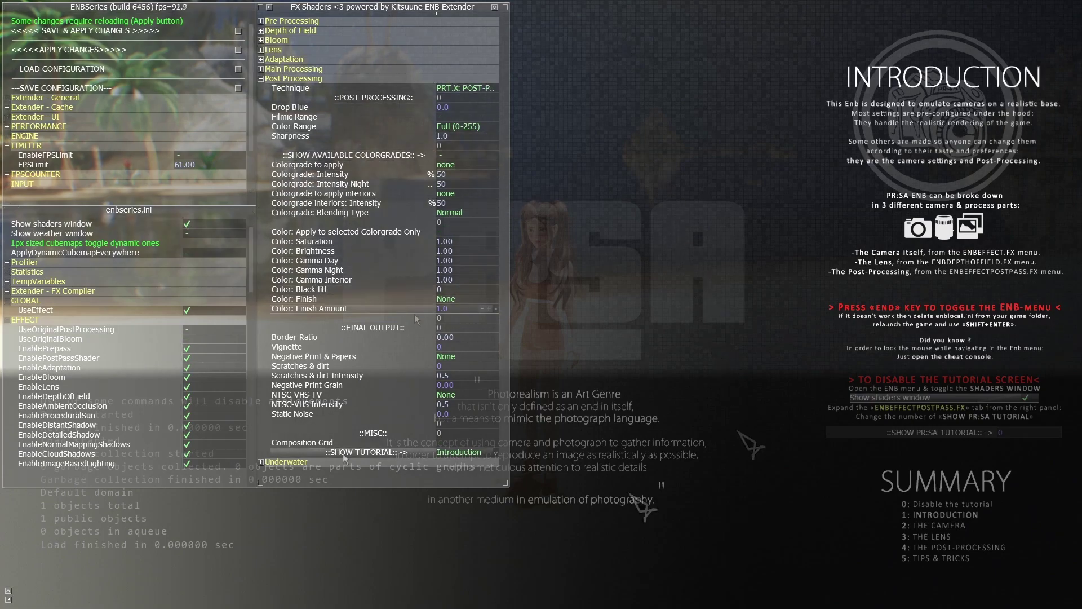
pyautogui.click(458, 452)
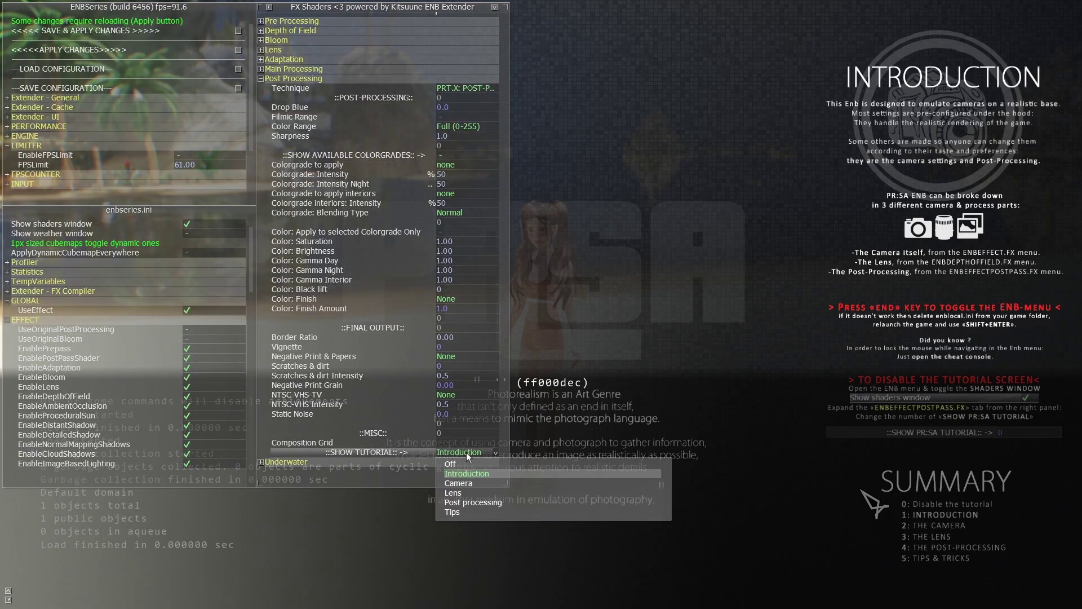
pyautogui.click(466, 464)
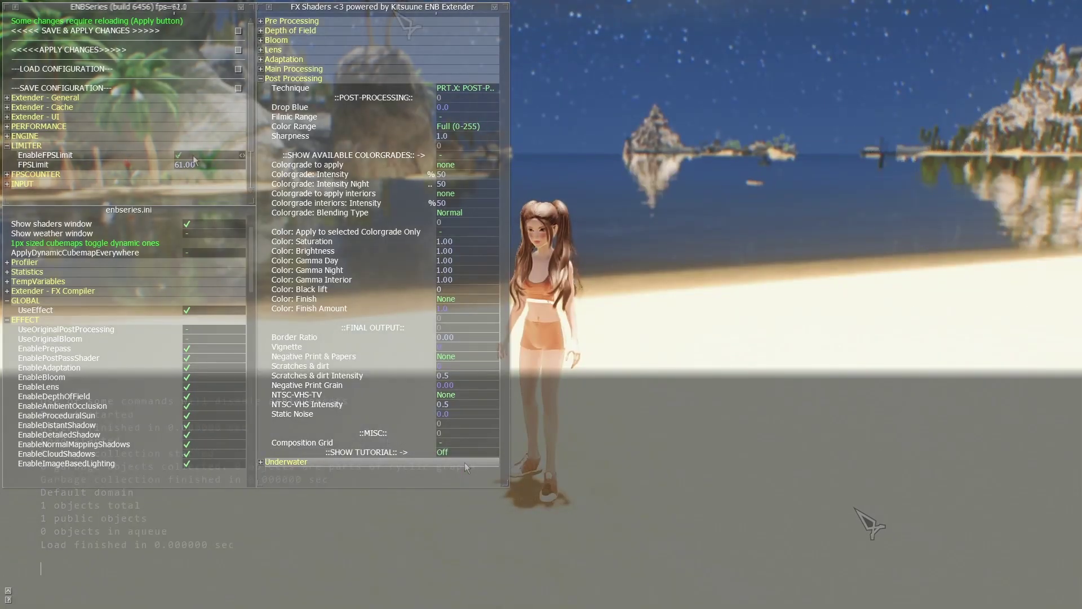
pyautogui.hotkey('shift', 'Return')
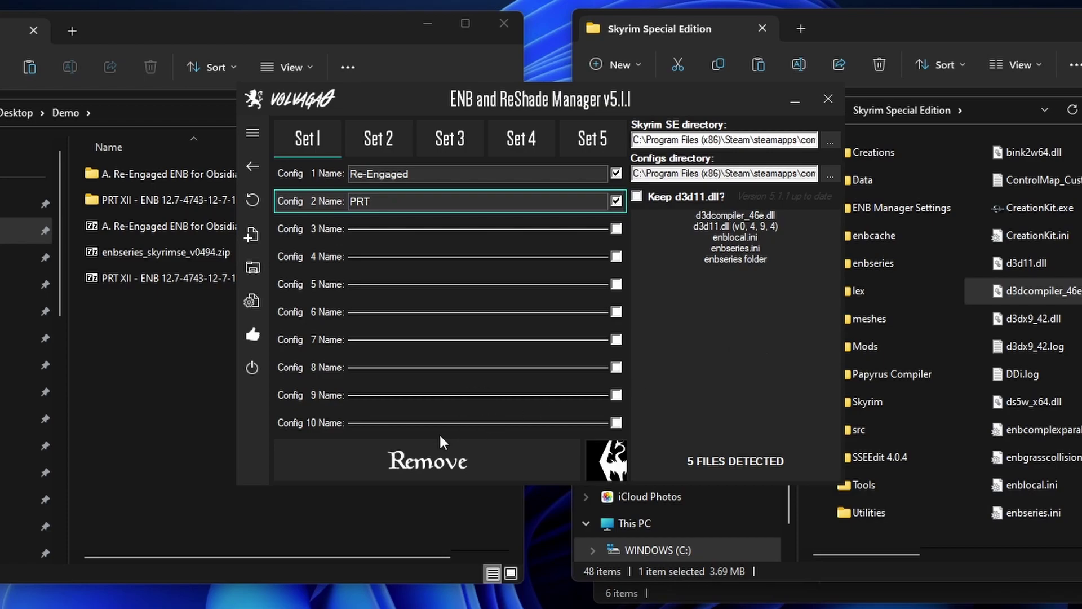
# Switch back to ENB and ReShade Manager and remove all active ENB files from the Skyrim Special Edition directory.
pyautogui.click(410, 464)
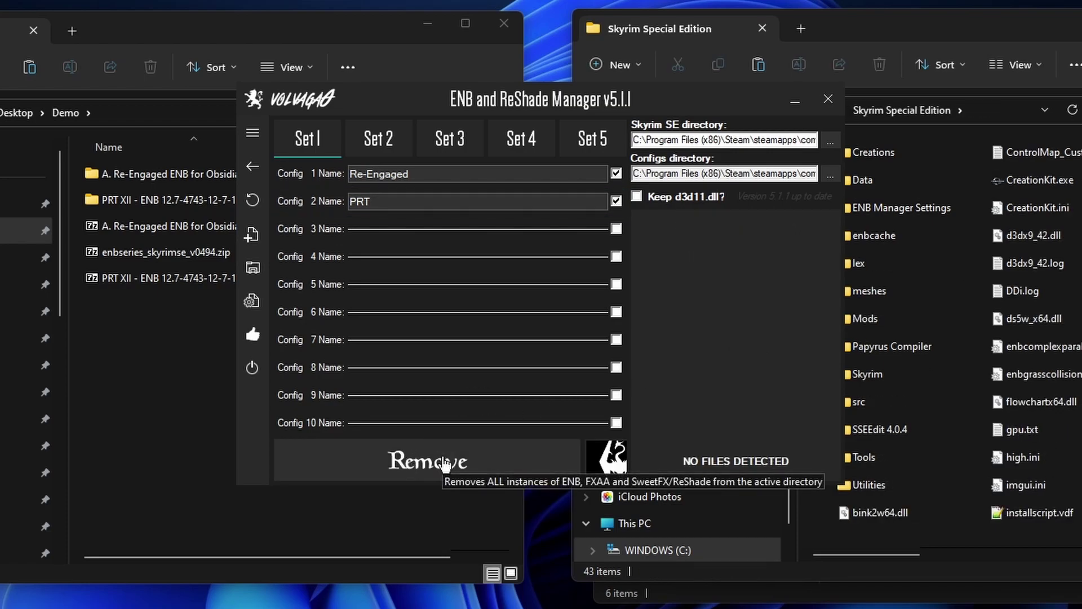
pyautogui.moveTo(501, 182)
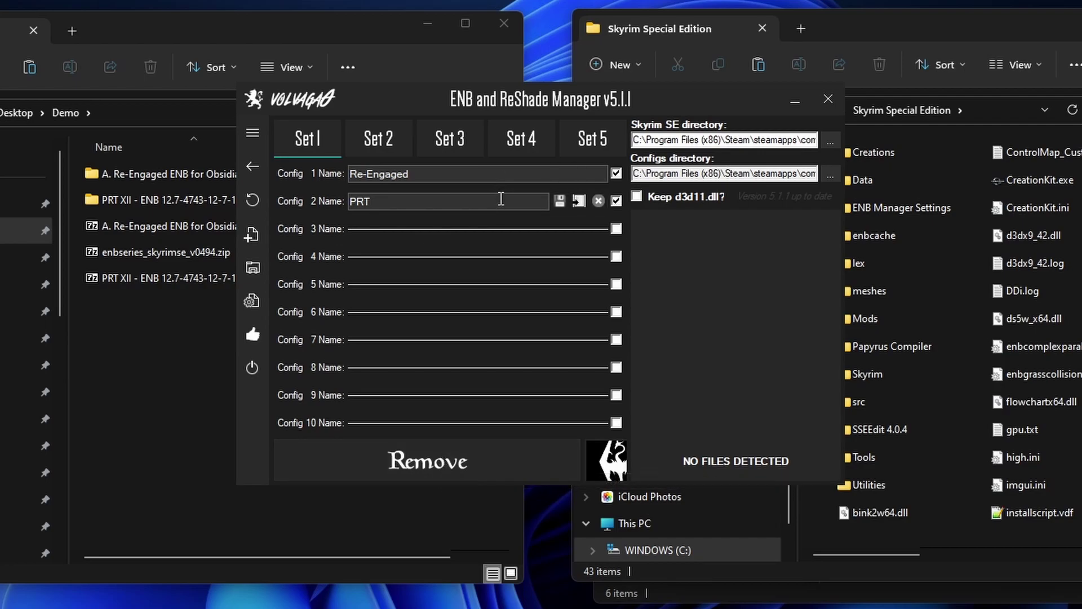